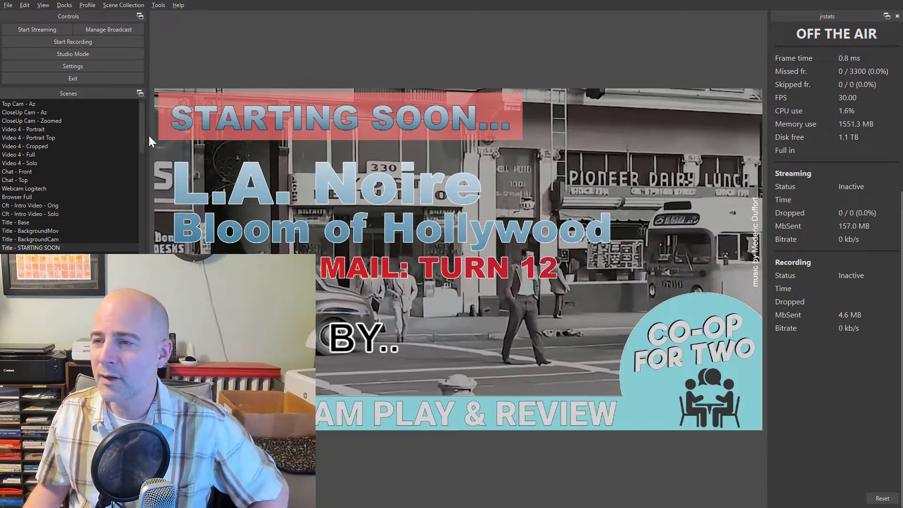
Step: Start recording, reset the jrstats frame counters, and switch to the Front Cam scene
left_click(100, 41)
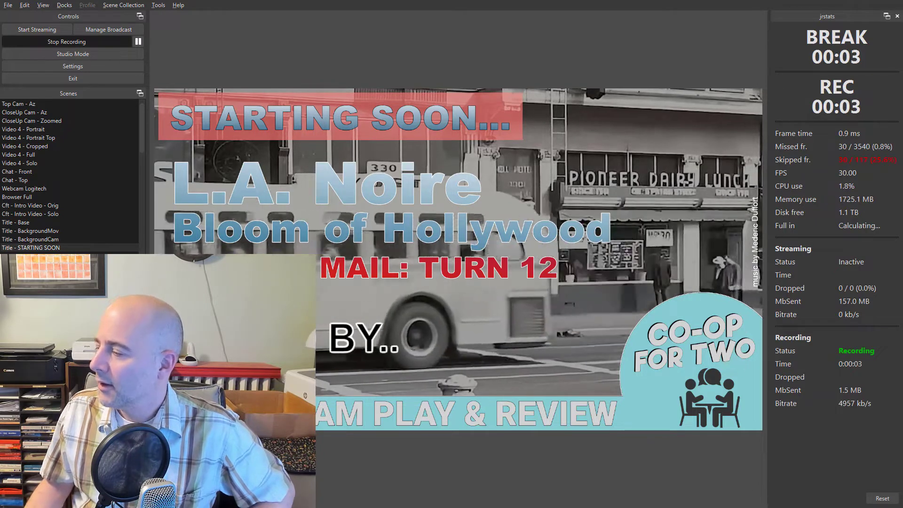
left_click(884, 500)
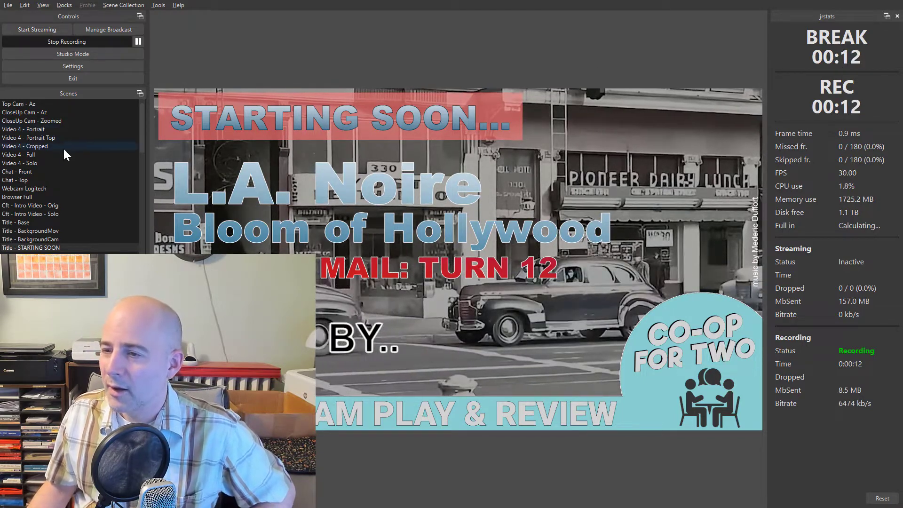
scroll(66, 158, "up", 1)
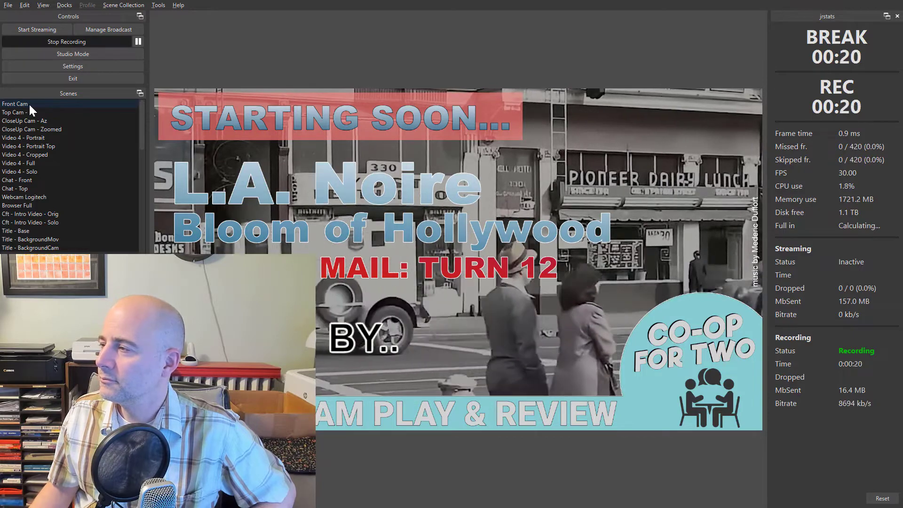
left_click(29, 103)
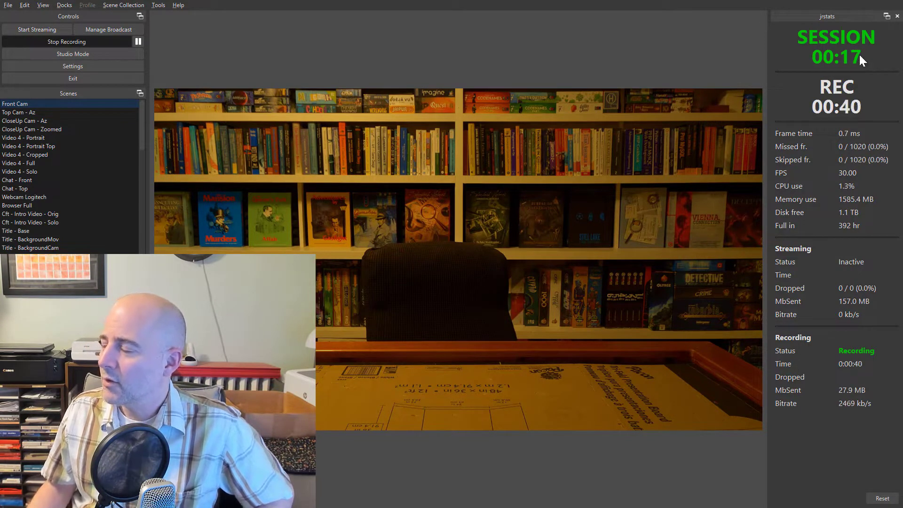
Step: Cycle through Top Cam - Az, CloseUp Cam - Az, back to Front Cam, then Break - 1 min
left_click(24, 112)
left_click(30, 120)
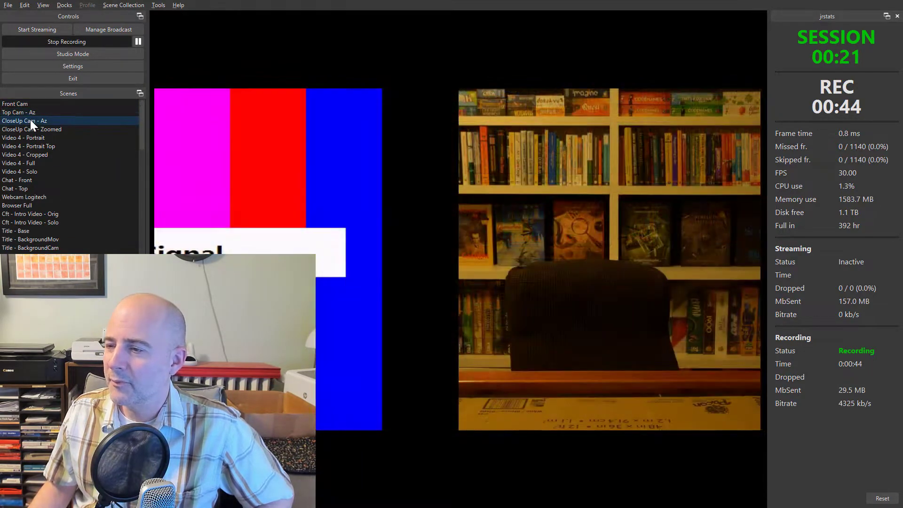
left_click(30, 112)
left_click(21, 103)
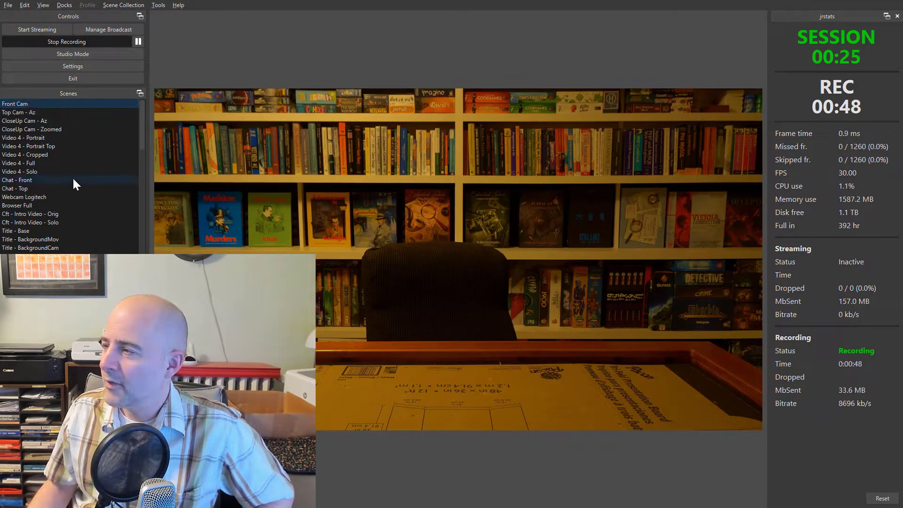
scroll(72, 179, "down", 3)
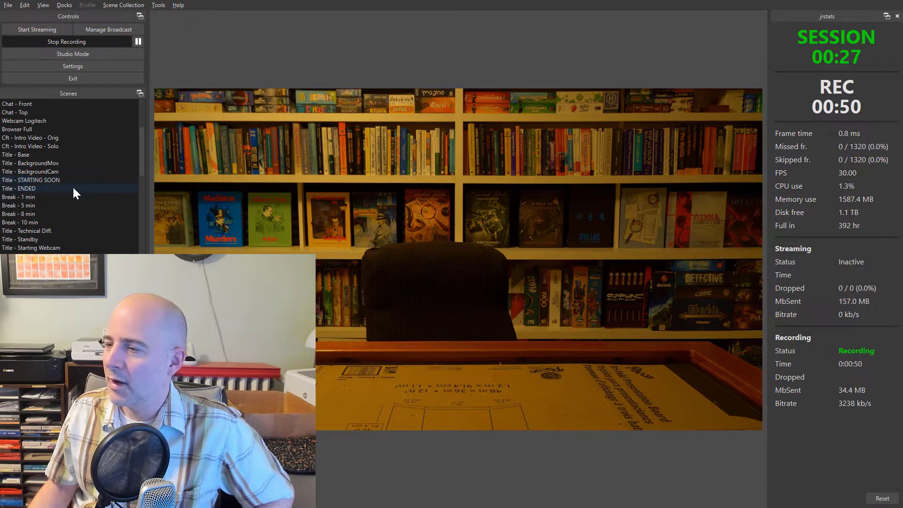
left_click(39, 201)
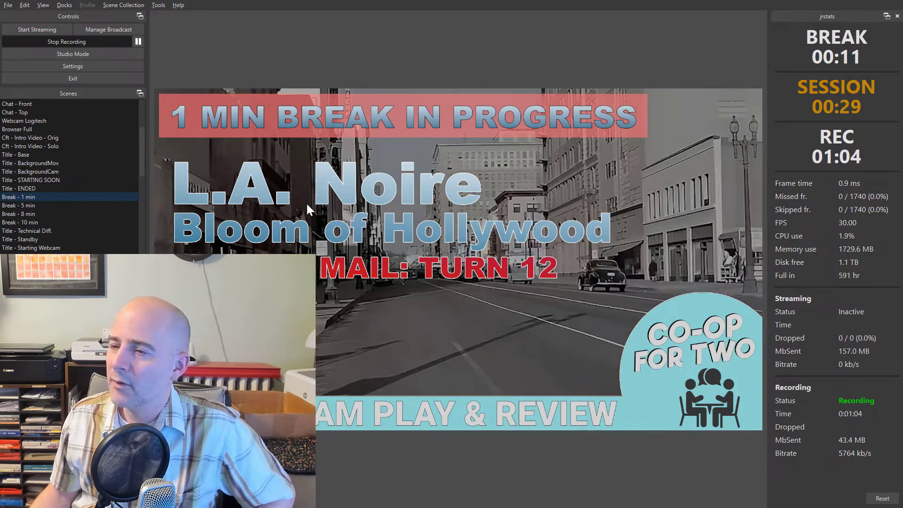
Step: Switch to the Title - ENDED scene and stop the recording at 01:32
scroll(38, 158, "up", 3)
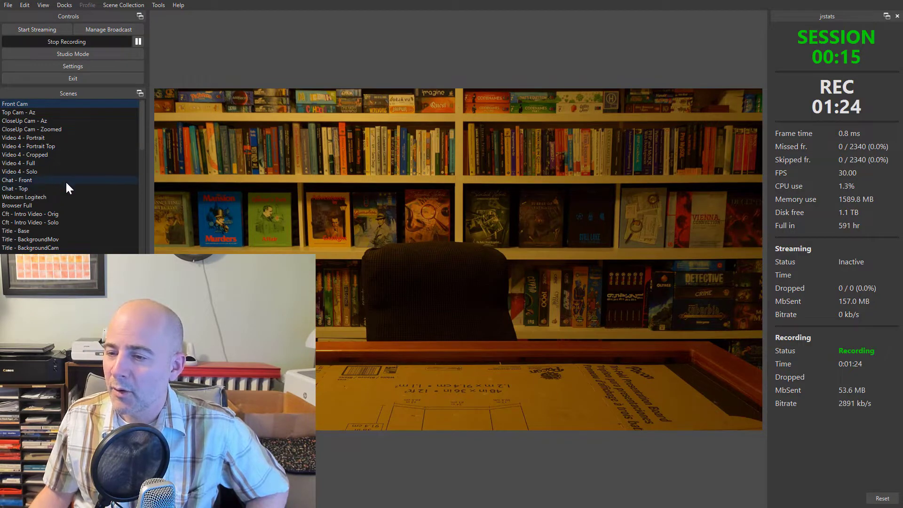
scroll(59, 206, "down", 2)
left_click(35, 213)
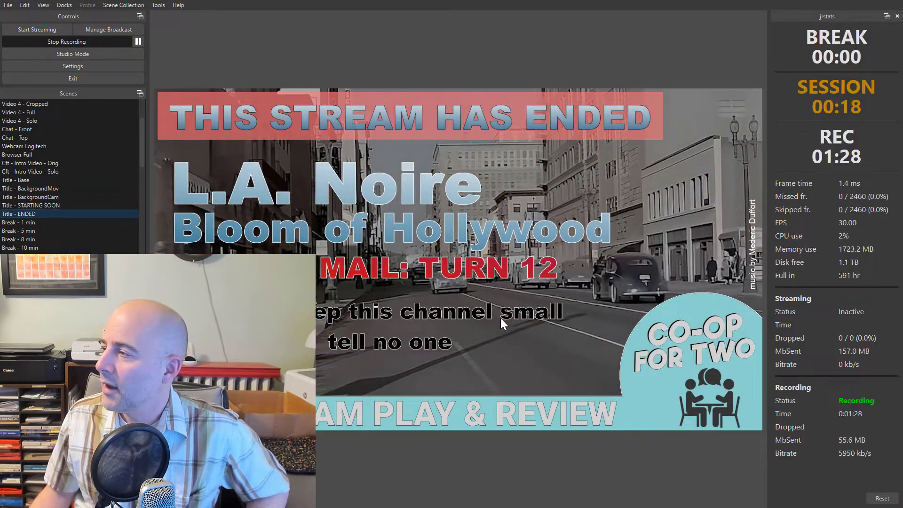
left_click(55, 44)
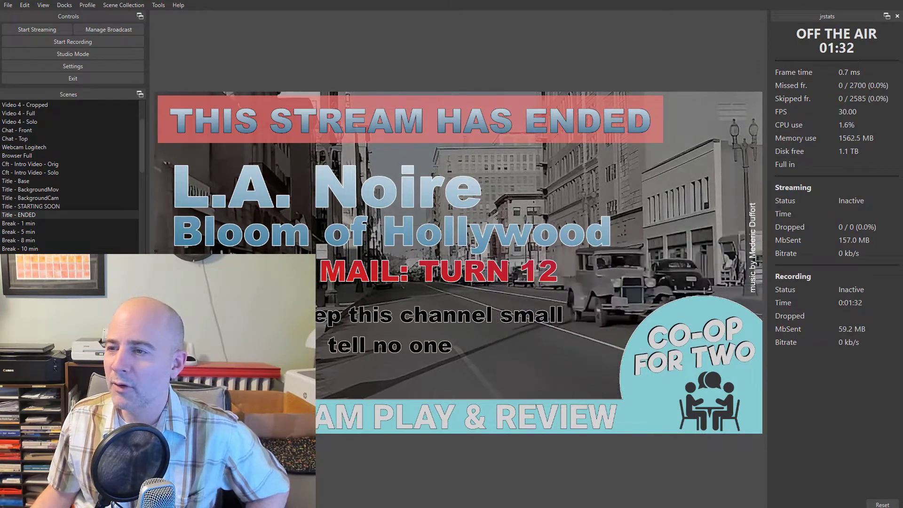
left_click(411, 84)
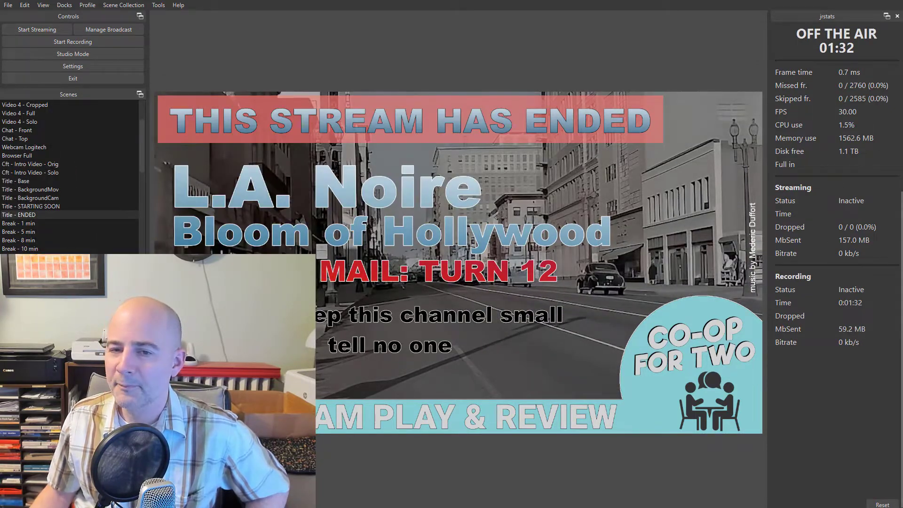
key("alt+Tab")
left_click_drag(710, 117, 444, 74)
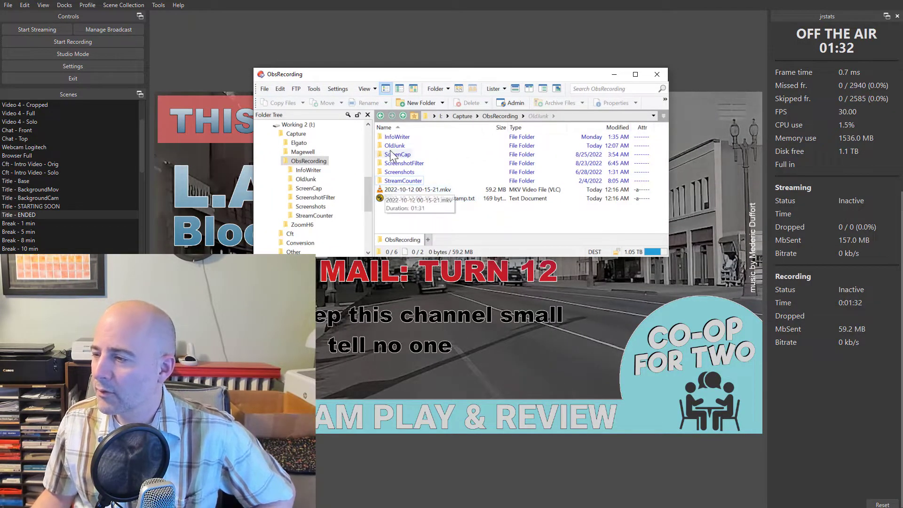
left_click(383, 190)
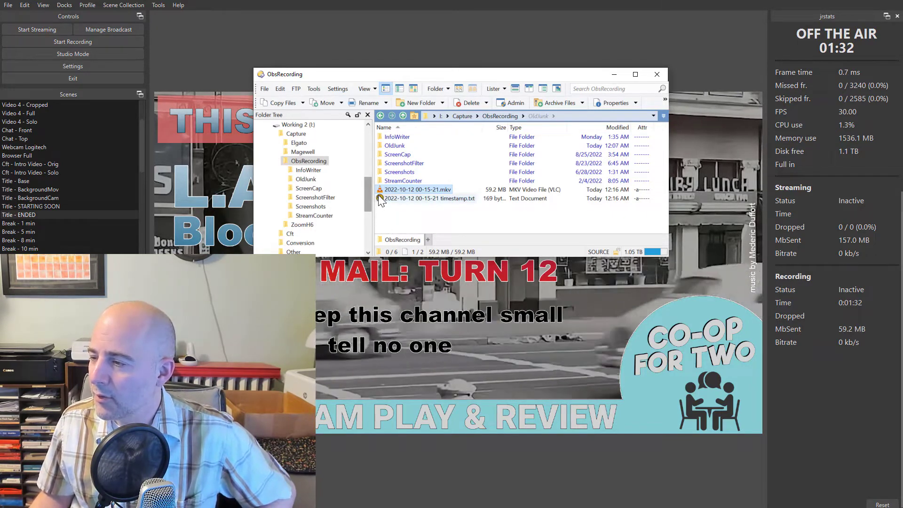
left_click(449, 198)
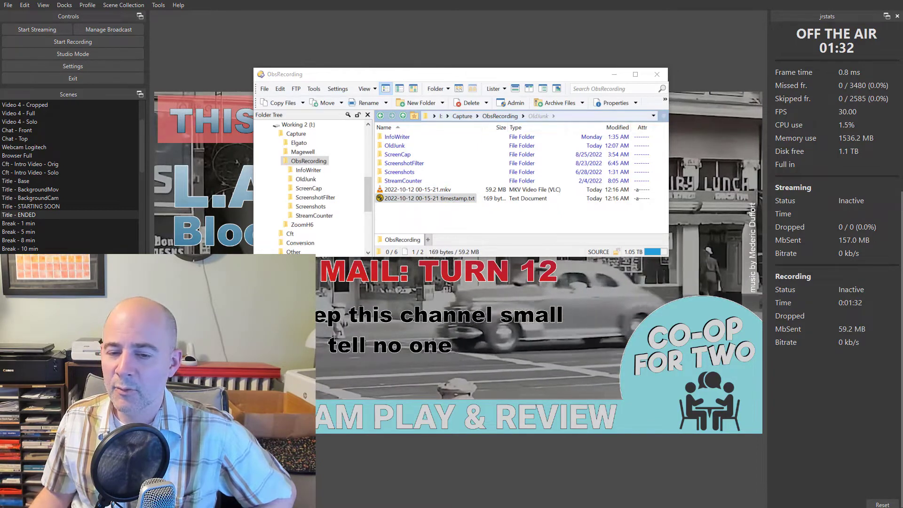
left_click_drag(439, 89, 380, 46)
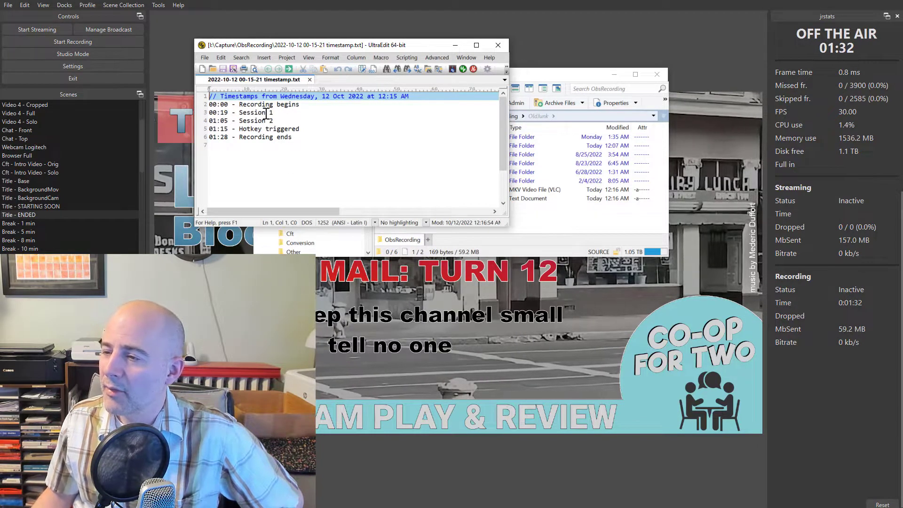
left_click(273, 114)
left_click(279, 122)
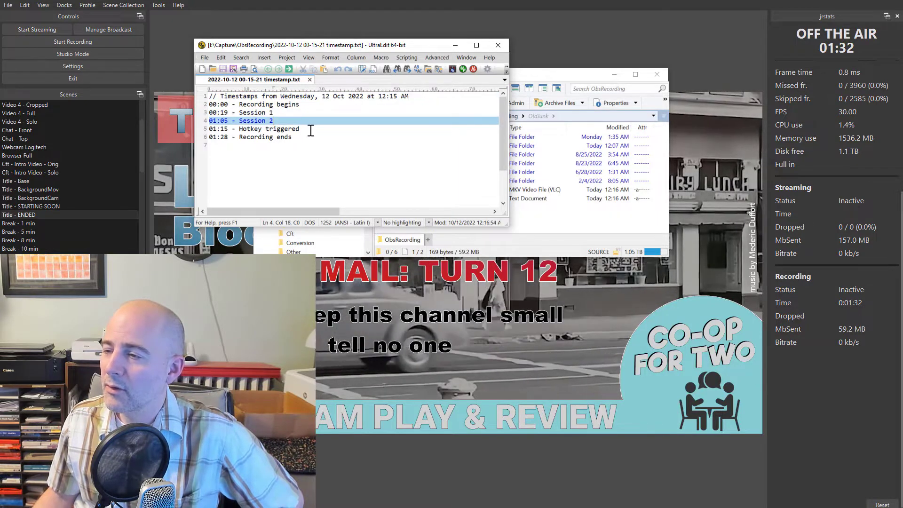
left_click_drag(310, 130, 271, 132)
left_click(300, 137)
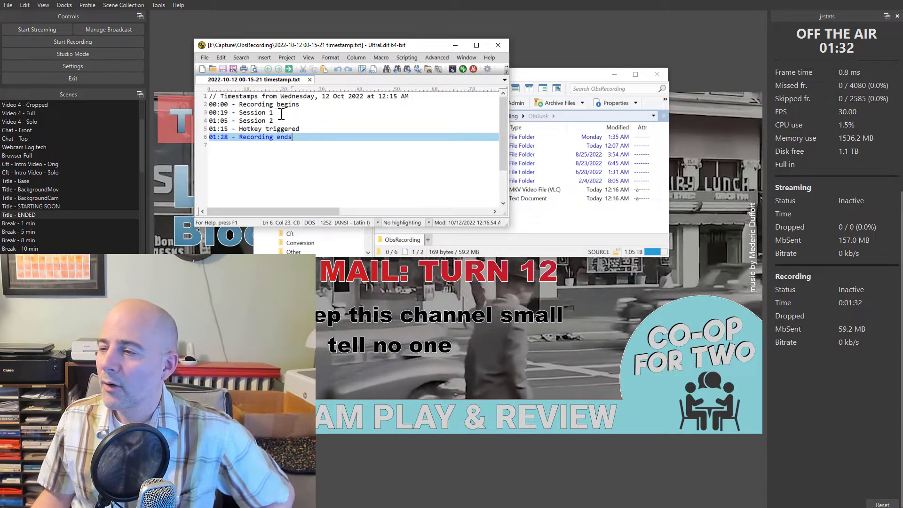
left_click(281, 113)
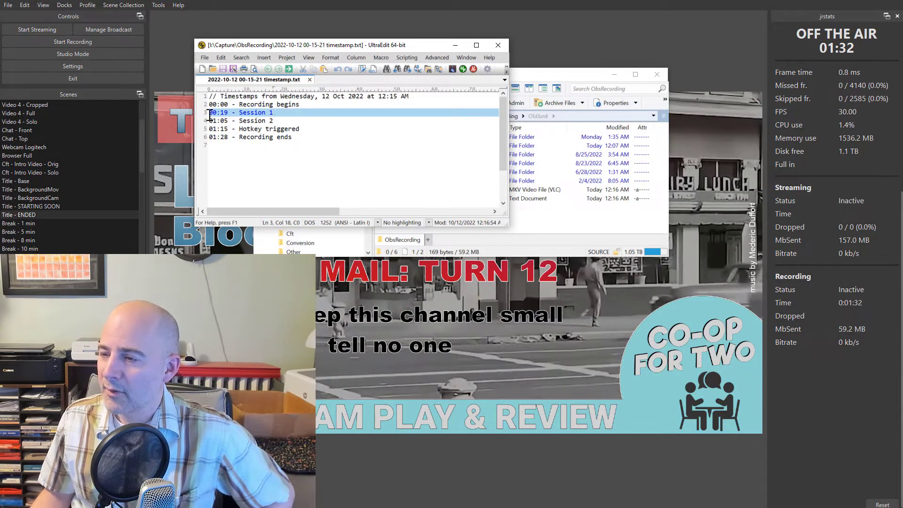
left_click_drag(210, 115, 276, 121)
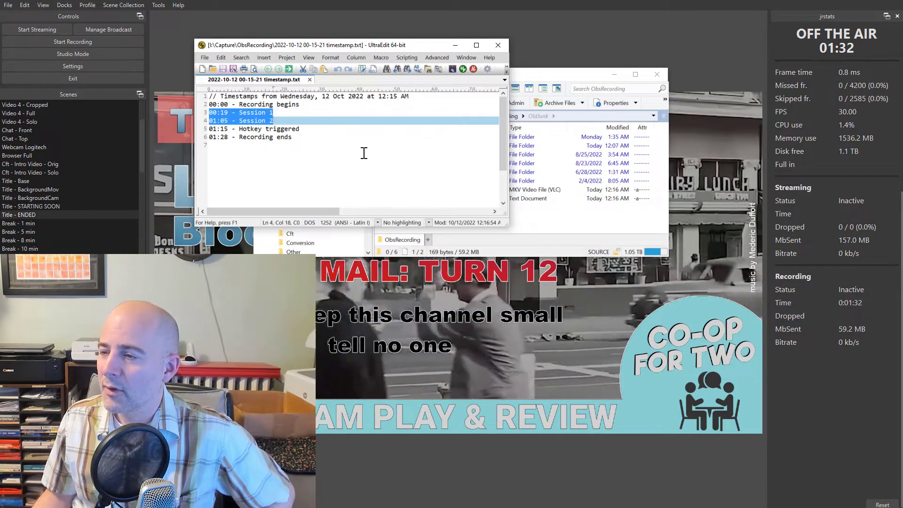
left_click(247, 113, "shift")
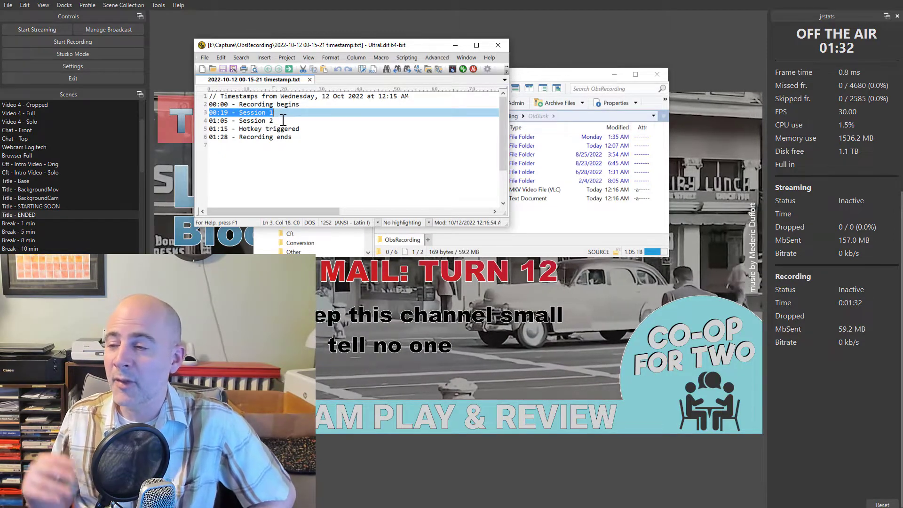
triple_click(283, 120)
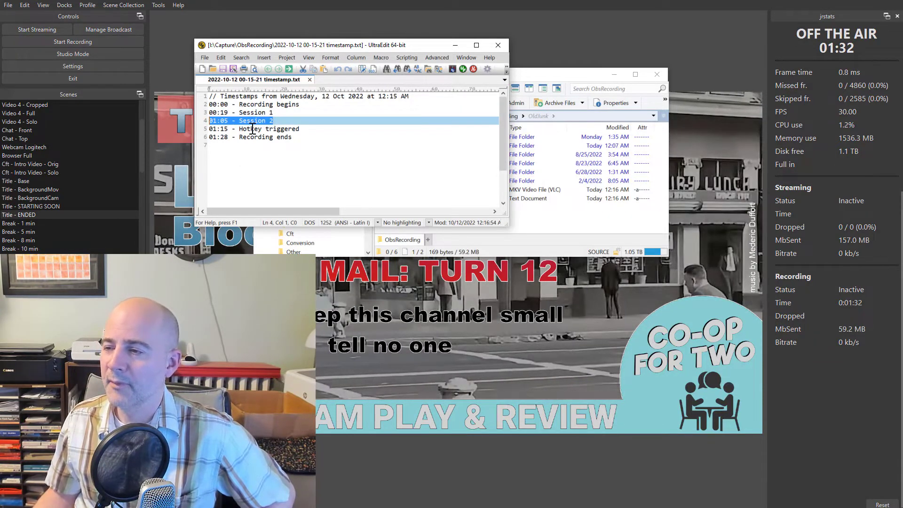
triple_click(326, 129)
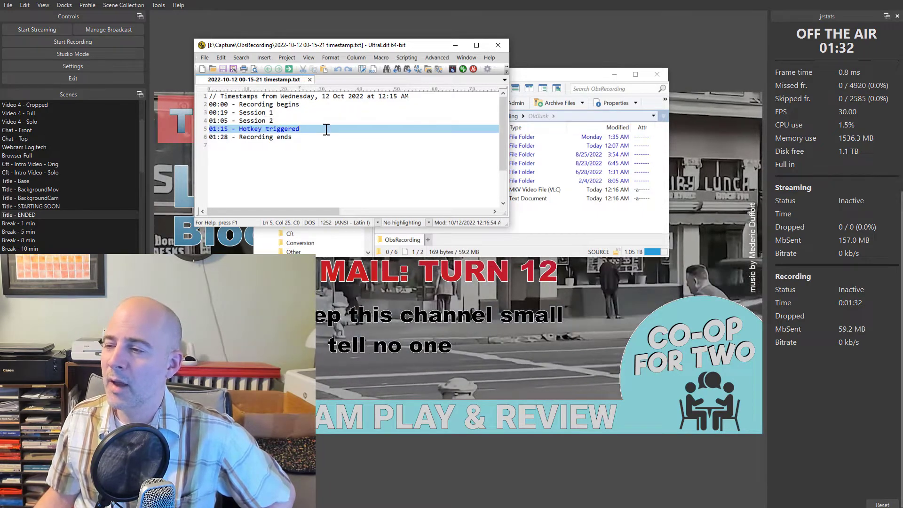
left_click_drag(322, 145, 198, 104)
left_click(316, 142)
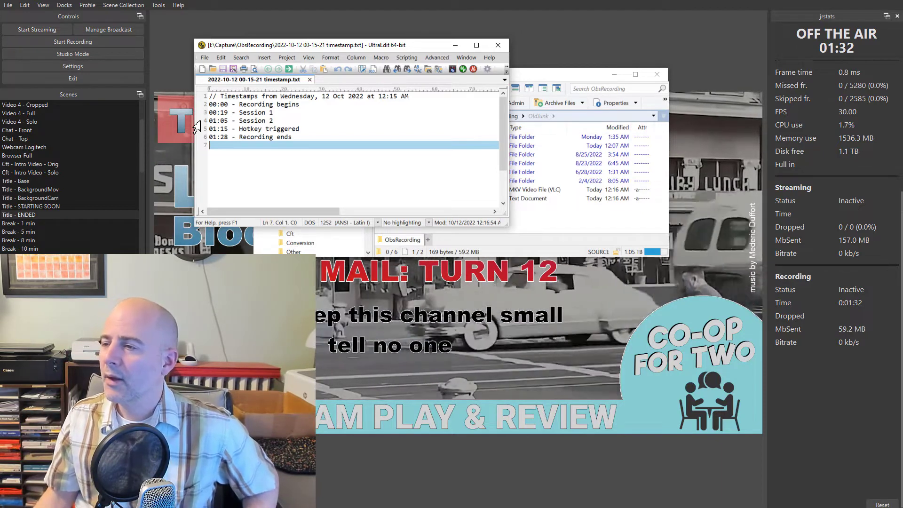
Step: Close UltraEdit and Directory Opus, then reset the jrstats timer and frame counters
left_click(497, 49)
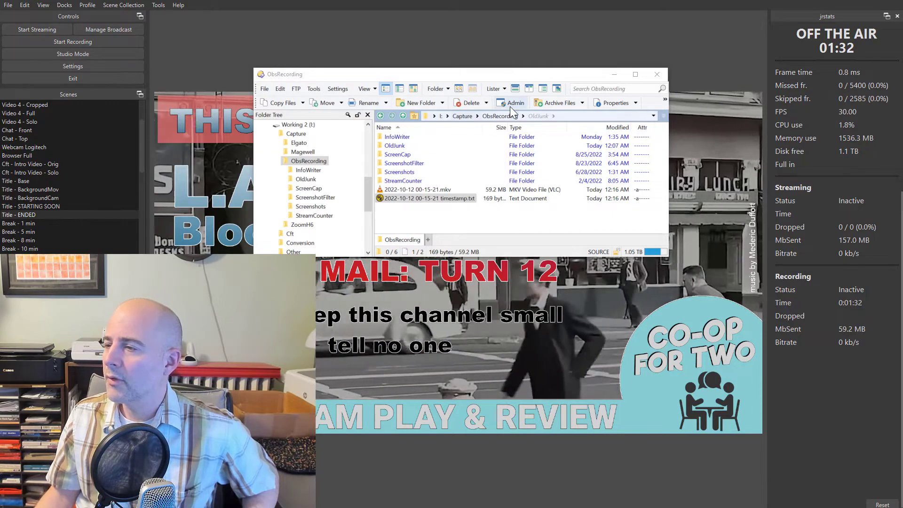
key("alt+F4")
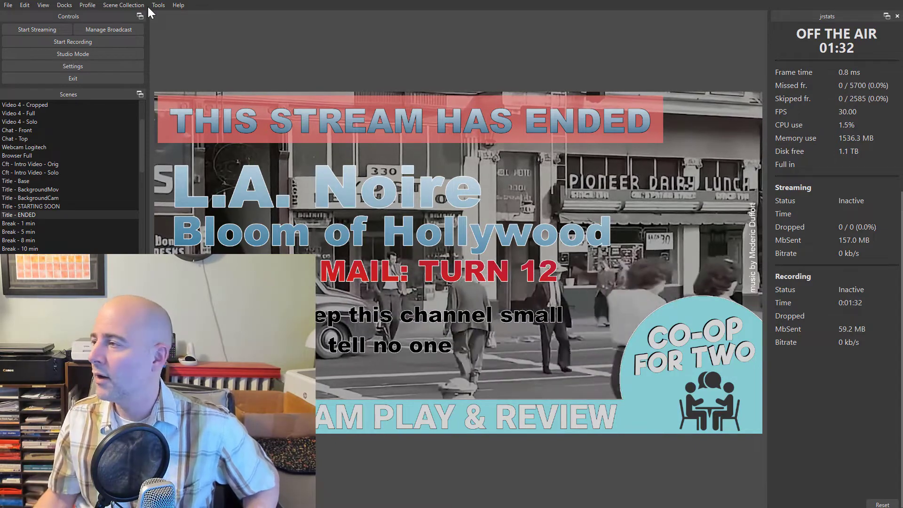
mouse_move(880, 489)
left_click(876, 505)
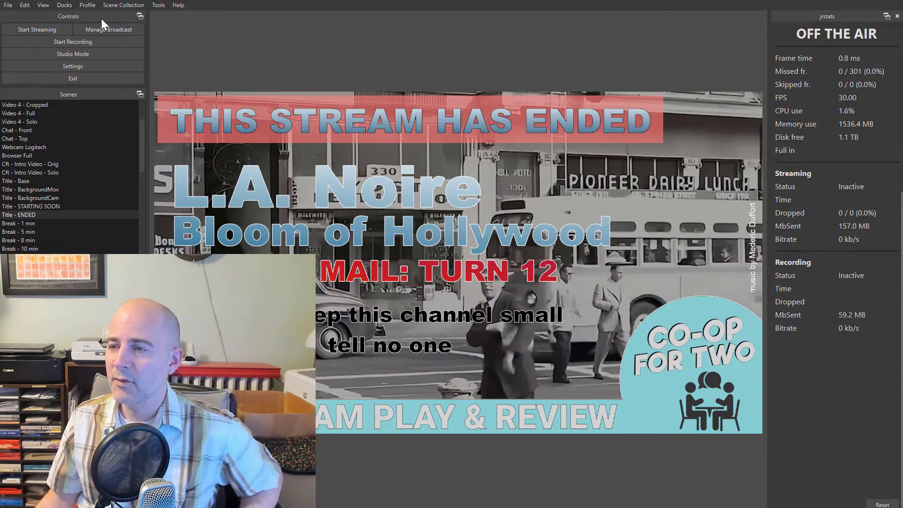
Step: Enable Record ALL scene transitions in jrTimestamper Options, keeping Title, Break and Intro break patterns
left_click(158, 5)
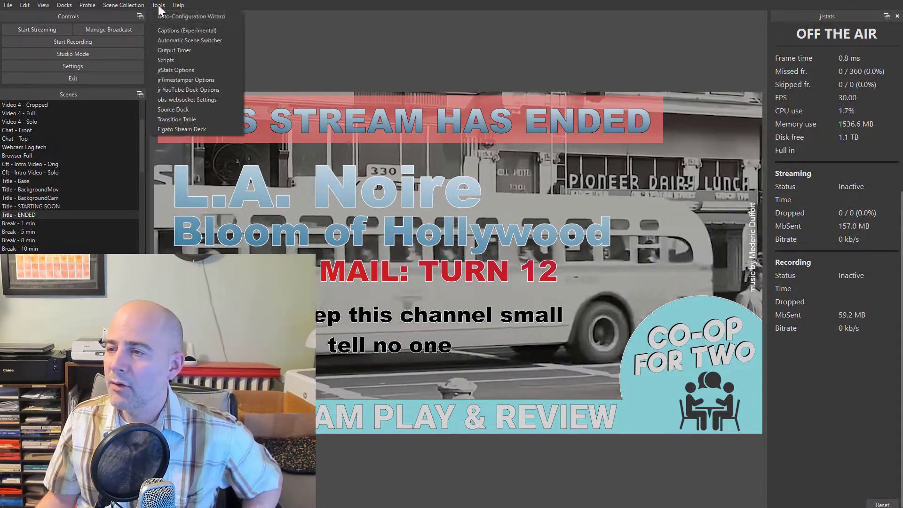
left_click(184, 81)
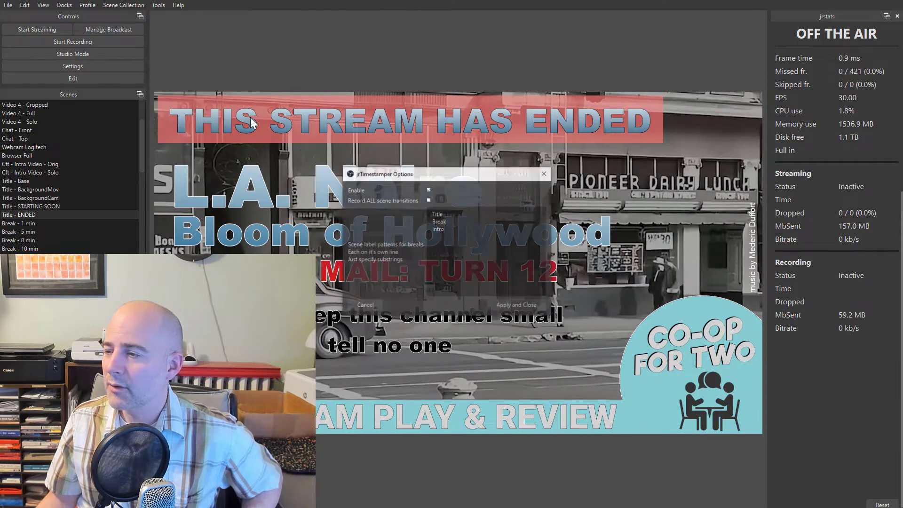
left_click(428, 200)
left_click_drag(431, 213, 453, 230)
left_click(453, 230)
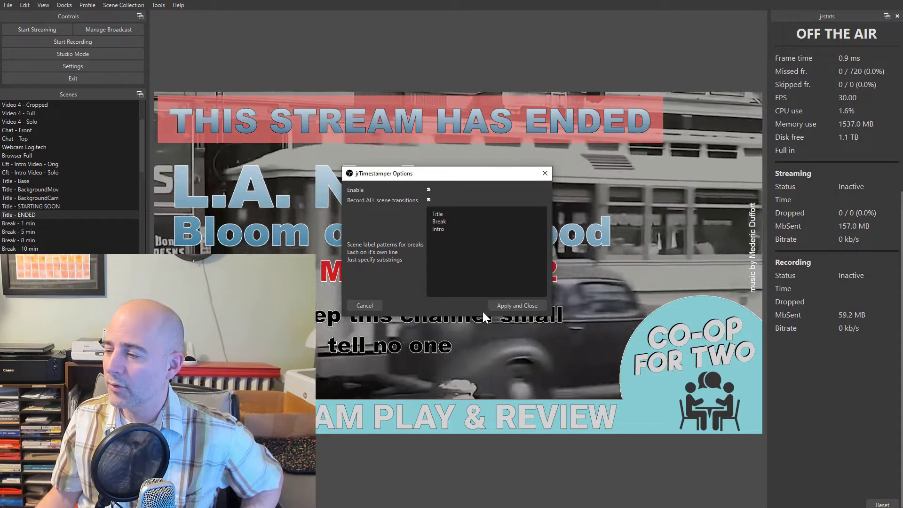
left_click(501, 306)
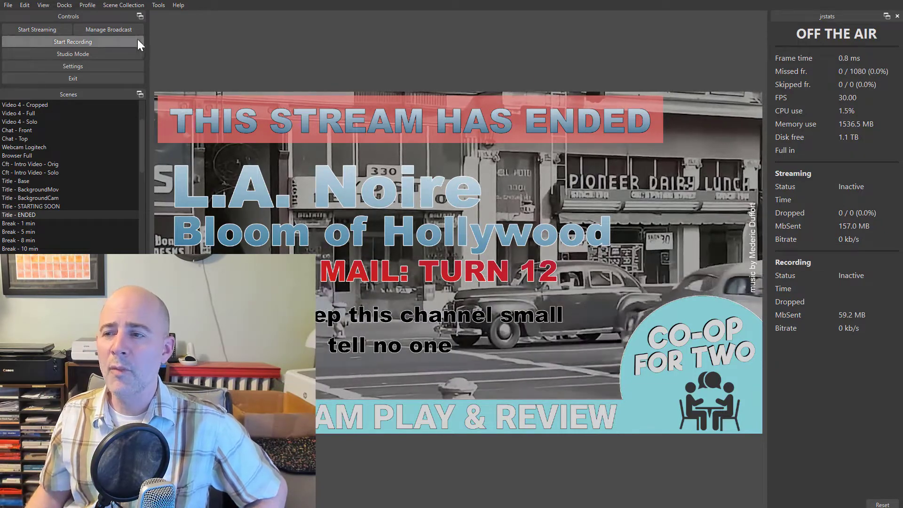
Step: Choose the existing YouTube broadcast 'Test Broadcast 2' under Manage Broadcast
left_click(128, 31)
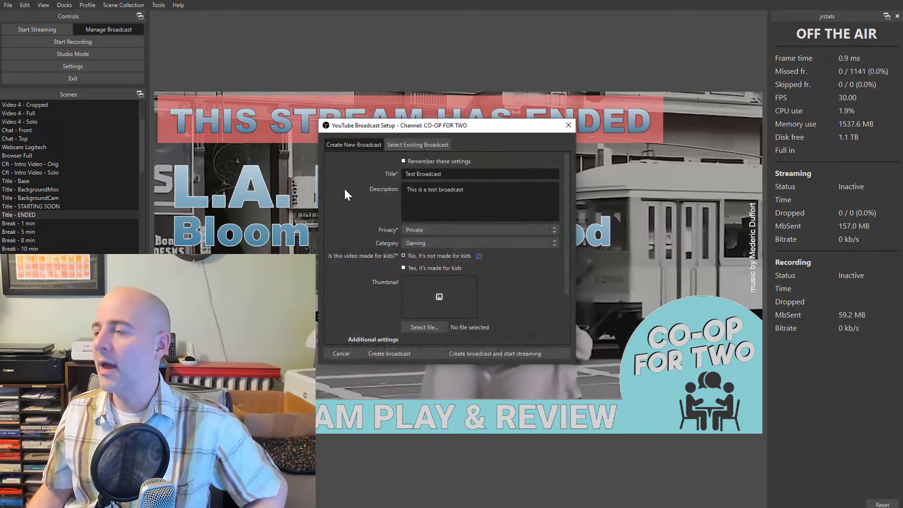
left_click(402, 143)
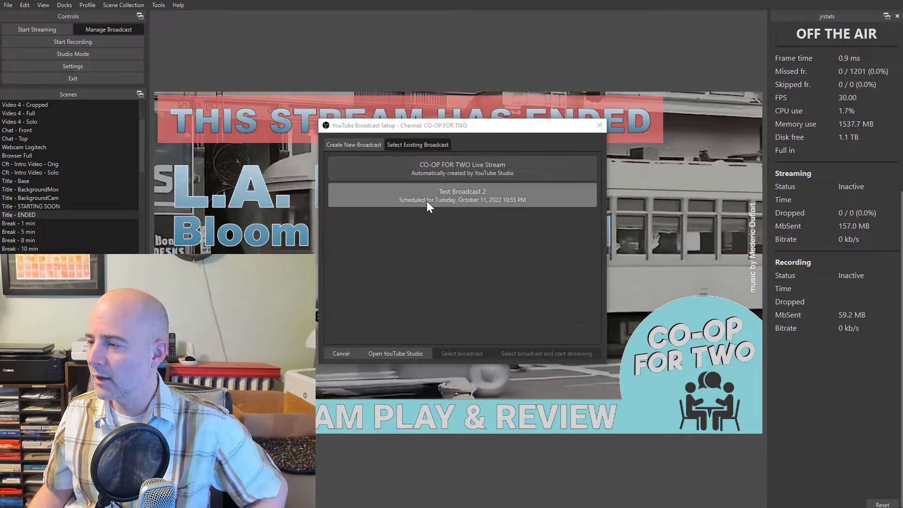
left_click(476, 355)
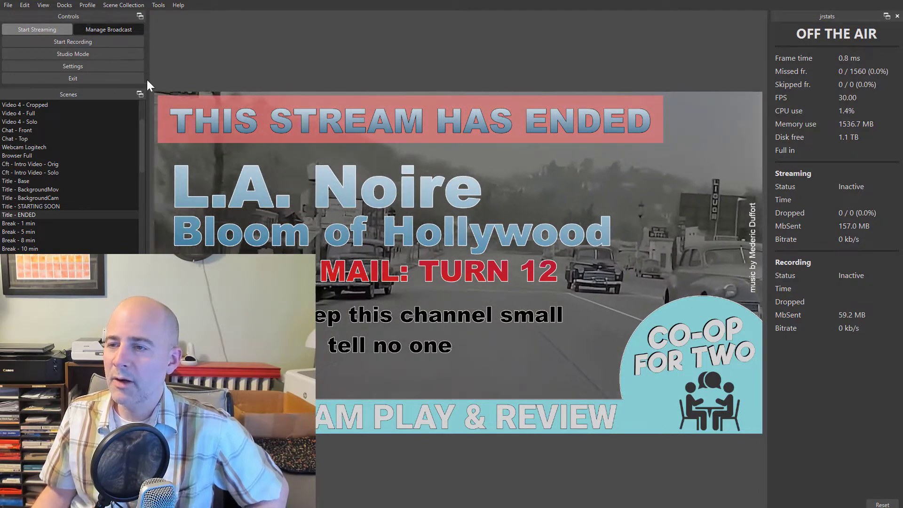
Step: Go live with recording, reset jrstats counters, then switch to Front Cam and CloseUp Cam - Az
left_click(36, 30)
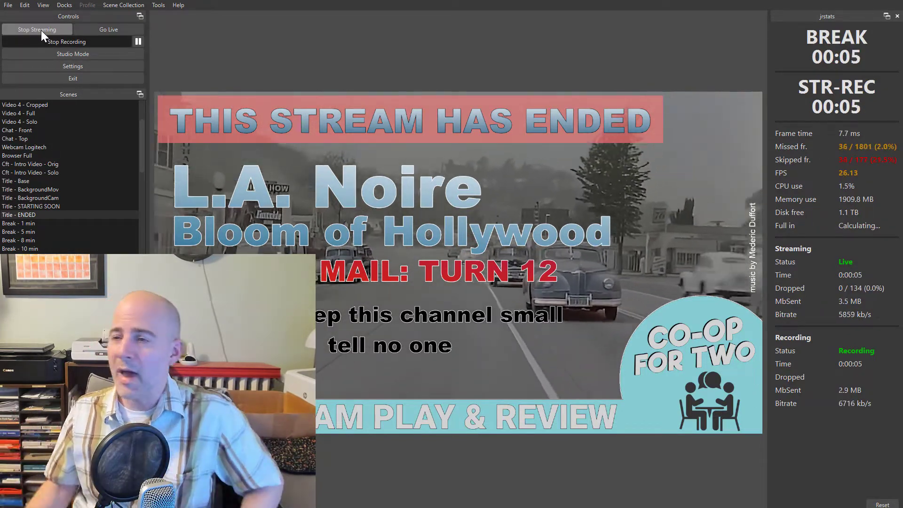
left_click(890, 505)
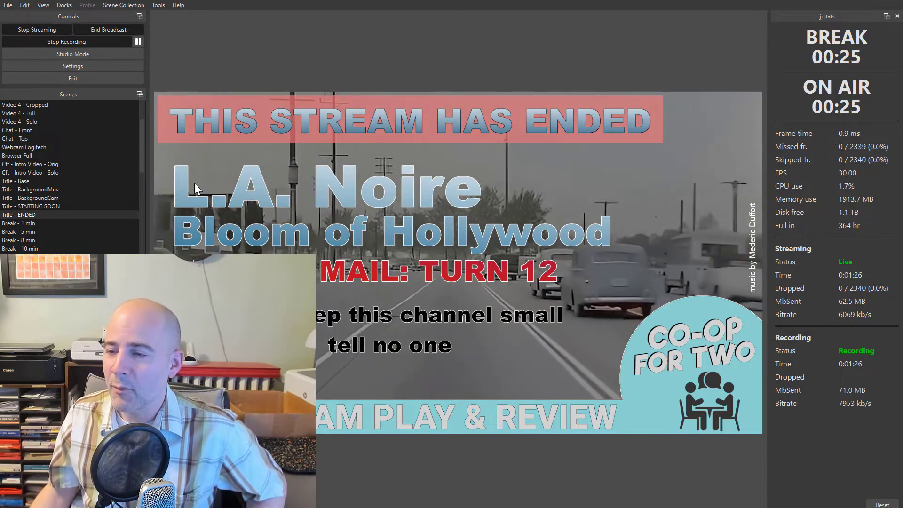
scroll(76, 177, "up", 2)
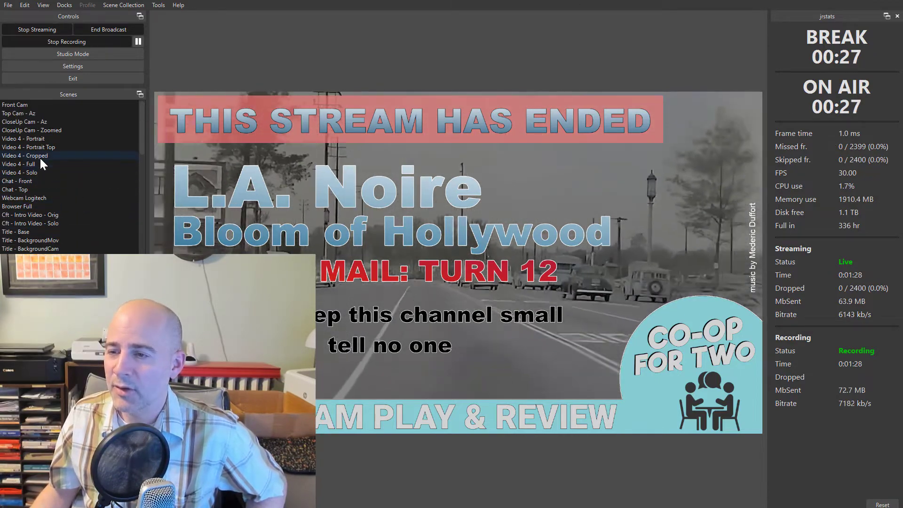
left_click(35, 107)
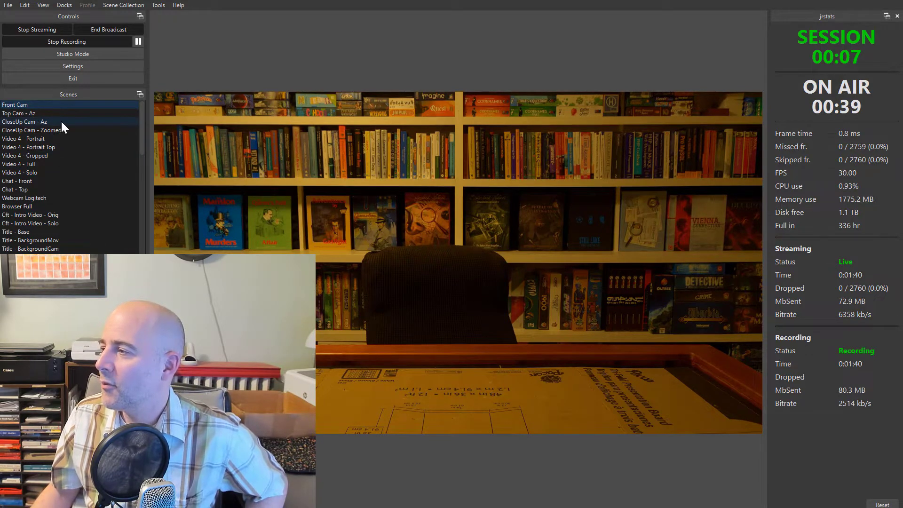
left_click(61, 122)
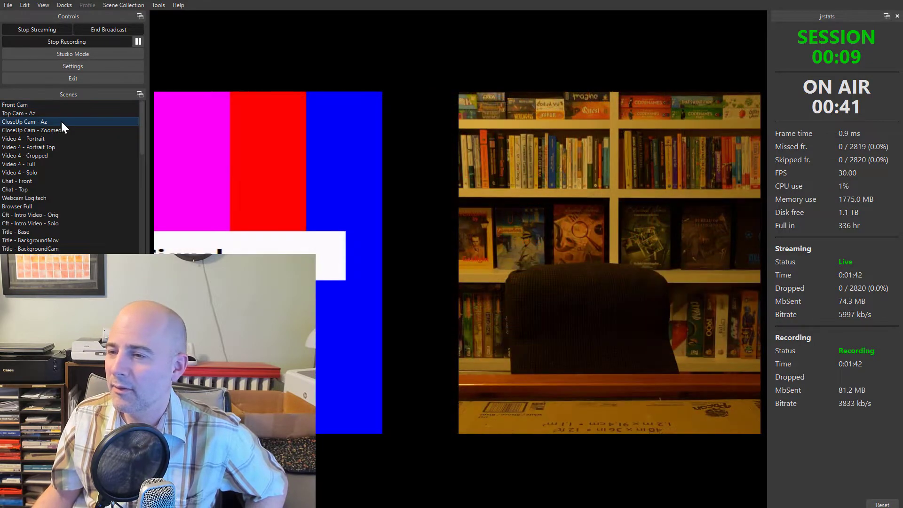
Step: Switch to the Break - 1 min scene, then to Title - Technical Diff
scroll(88, 159, "down", 3)
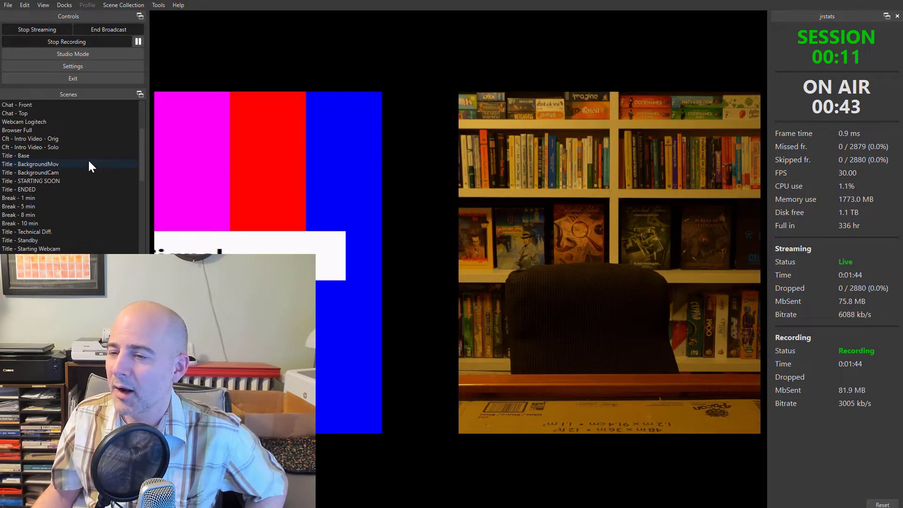
left_click(89, 198)
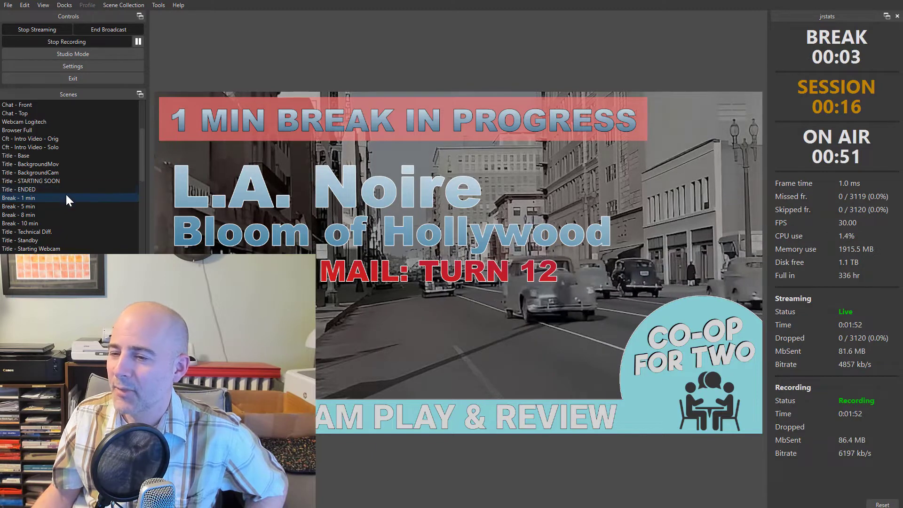
scroll(66, 197, "down", 1)
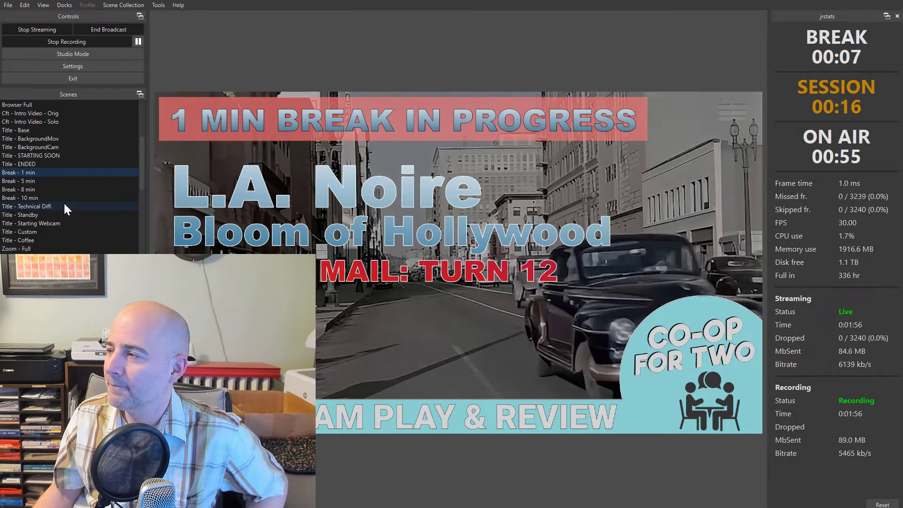
left_click(64, 206)
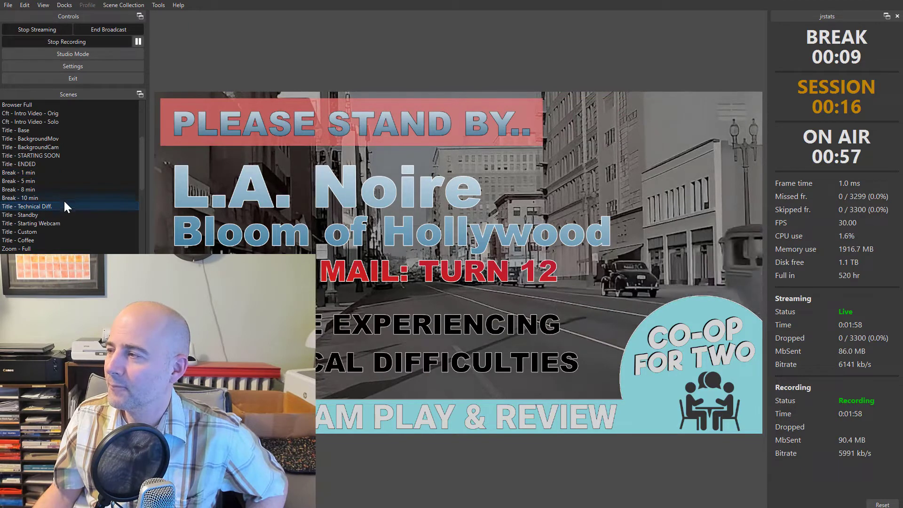
Step: Cycle Front Cam, Top Cam - Az, CloseUp Cam - Az, CloseUp Cam - Zoomed, Front Cam, then end the broadcast
scroll(65, 195, "up", 4)
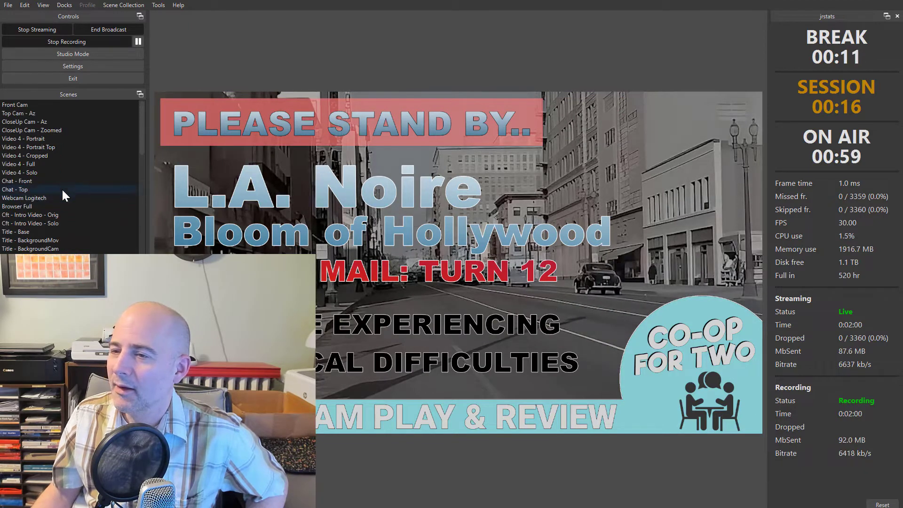
left_click(41, 105)
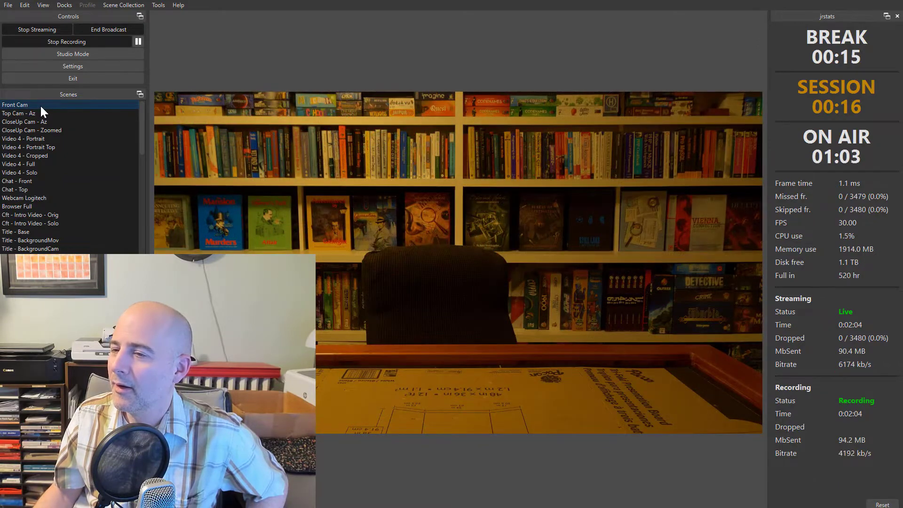
left_click(39, 114)
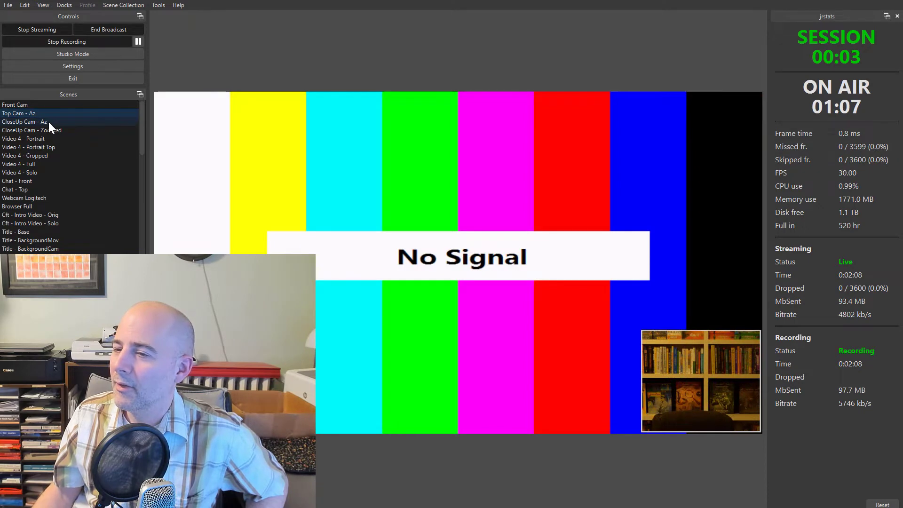
left_click(49, 122)
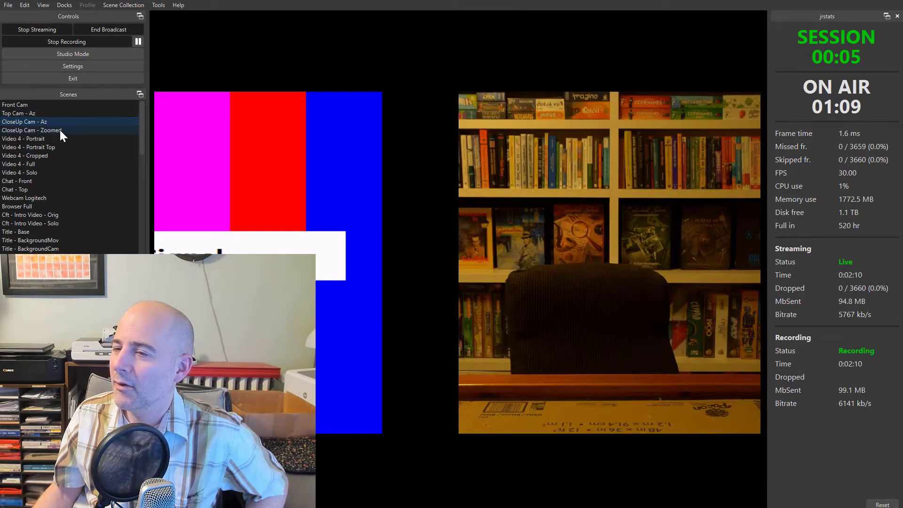
left_click(60, 130)
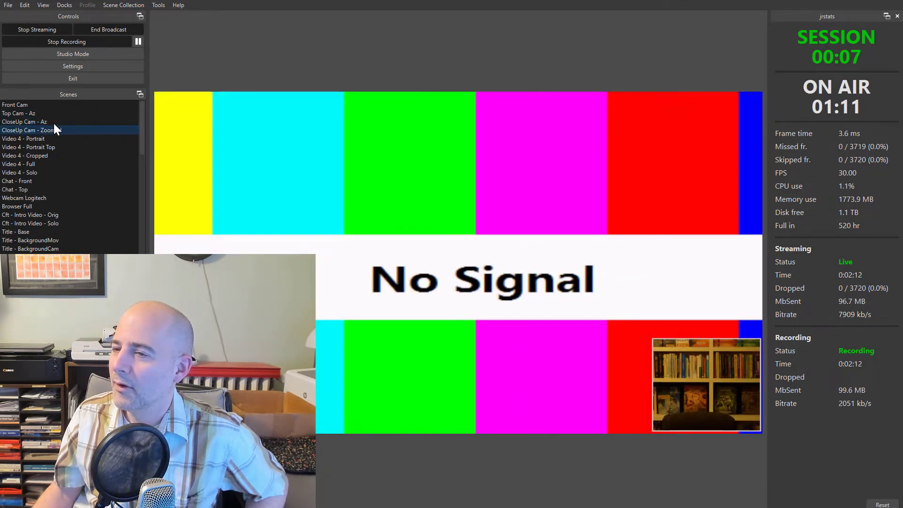
left_click(39, 106)
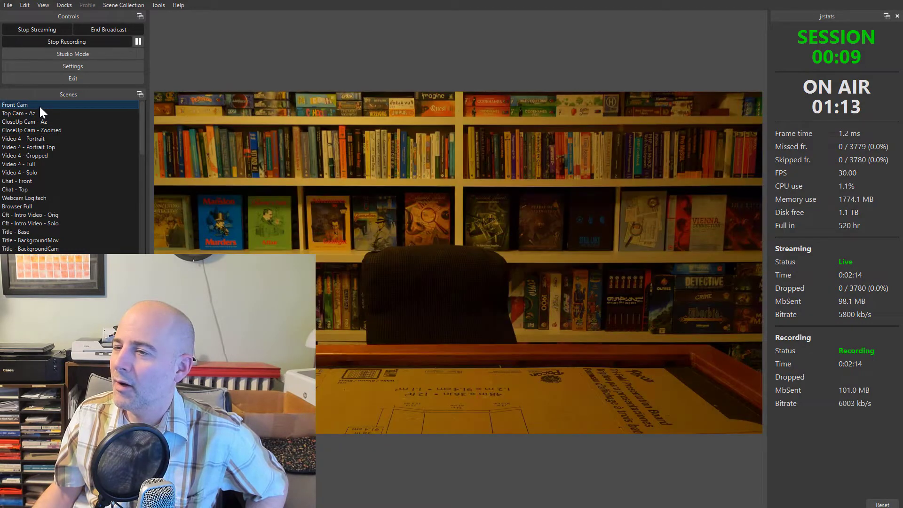
left_click(85, 31)
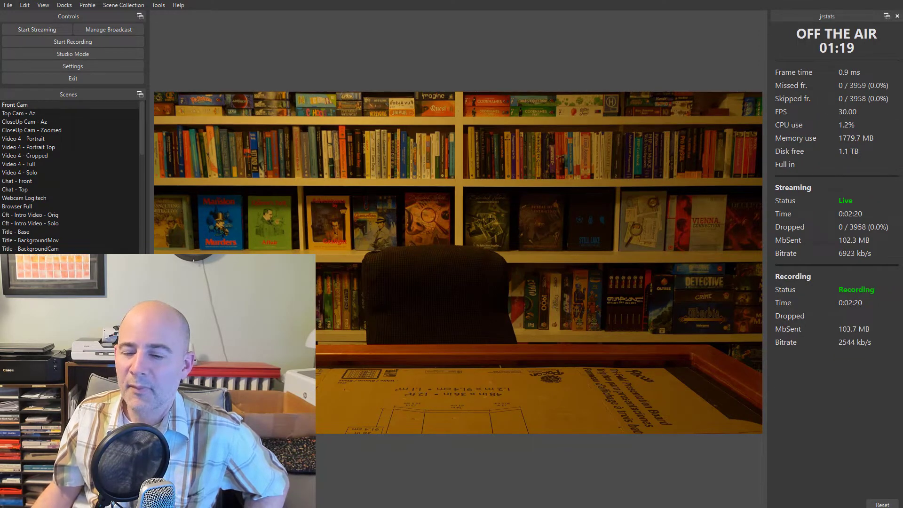
Step: Open the ObsRecording folder in an enlarged window and select the 00-19-35 timestamp.txt beside its .mkv
key("alt+F4")
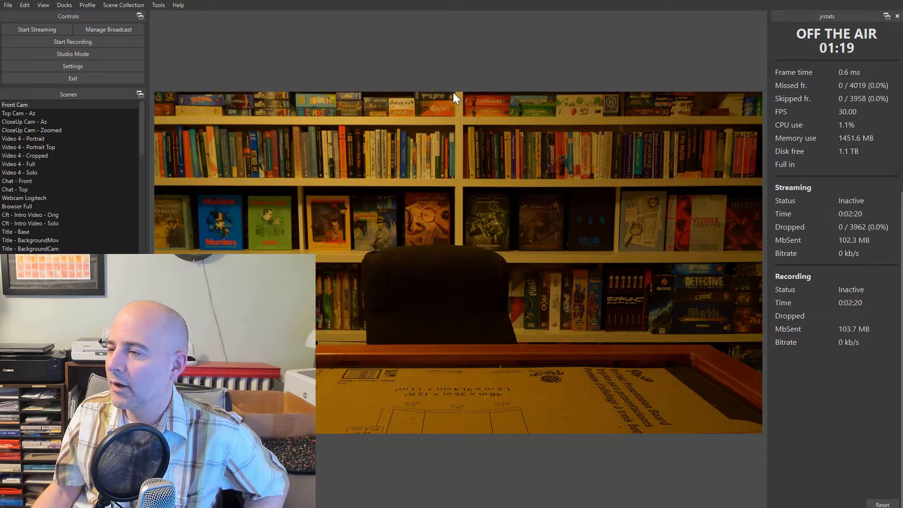
key("super+e")
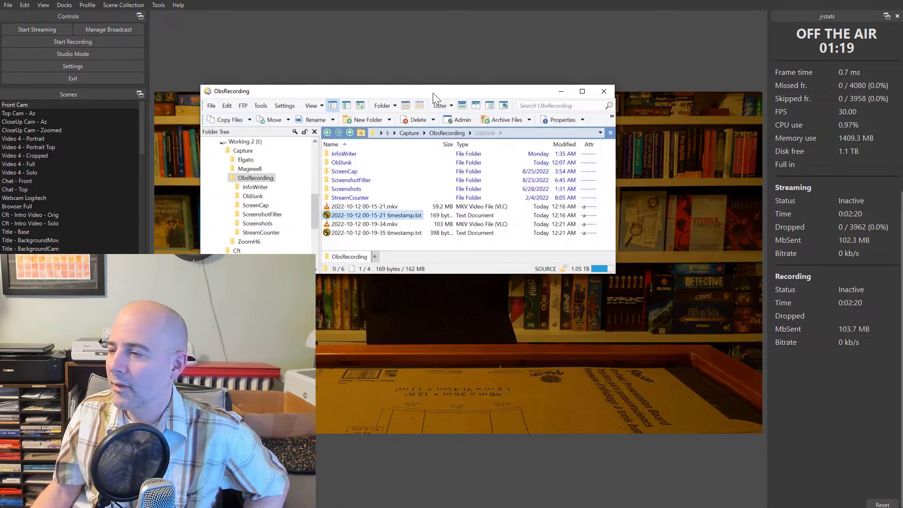
left_click_drag(429, 274, 426, 343)
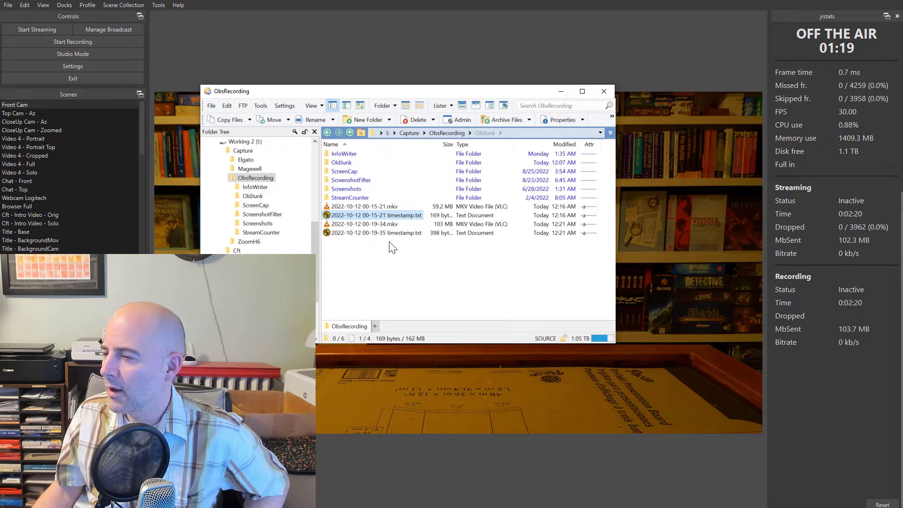
left_click(390, 226)
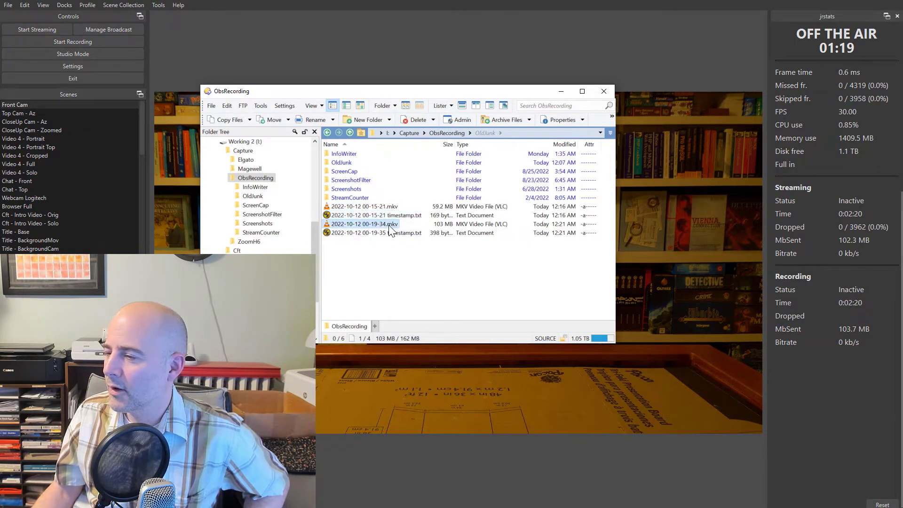
left_click(391, 234)
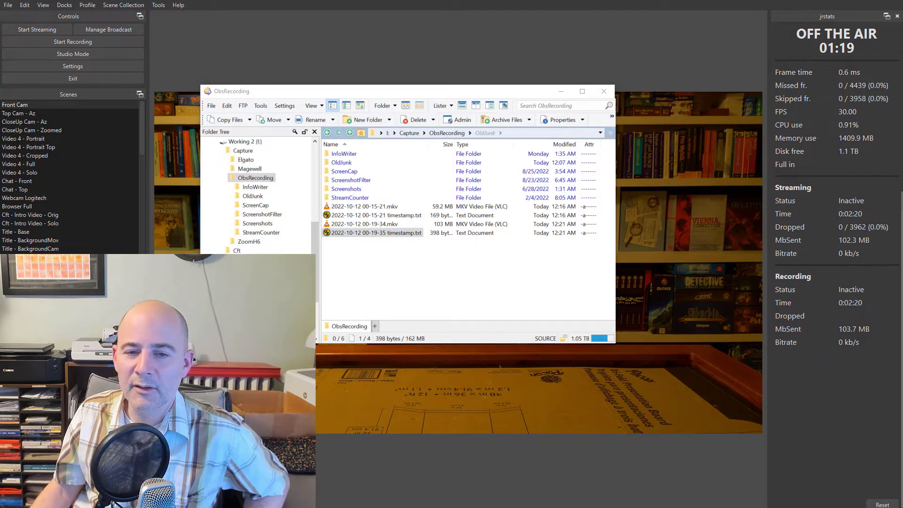
Step: Open 00-19-35 timestamp.txt in an enlarged UltraEdit window and compare it with the 00-15-21 file
key("Return")
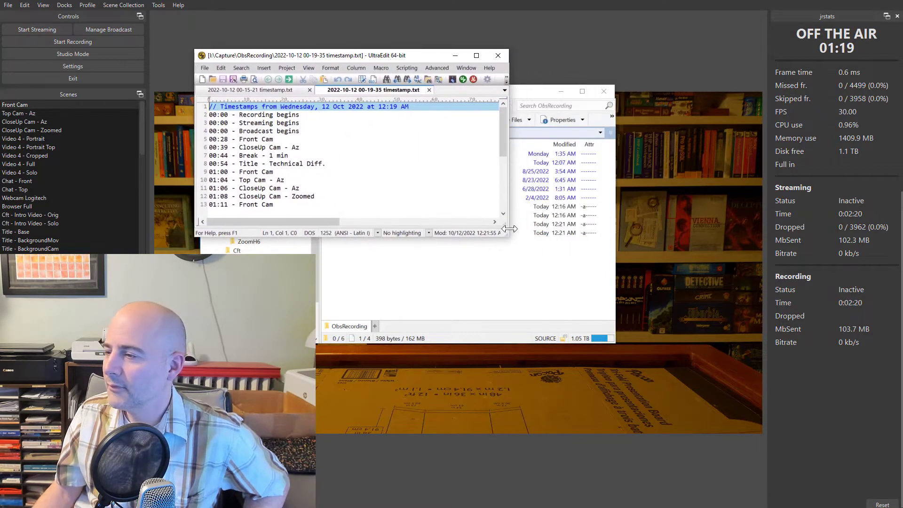
left_click_drag(507, 236, 631, 402)
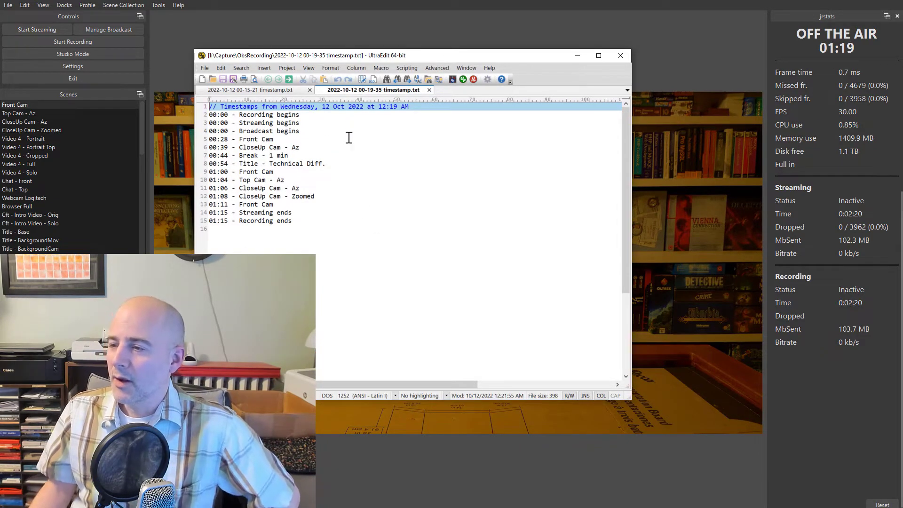
left_click(210, 139)
left_click(264, 90)
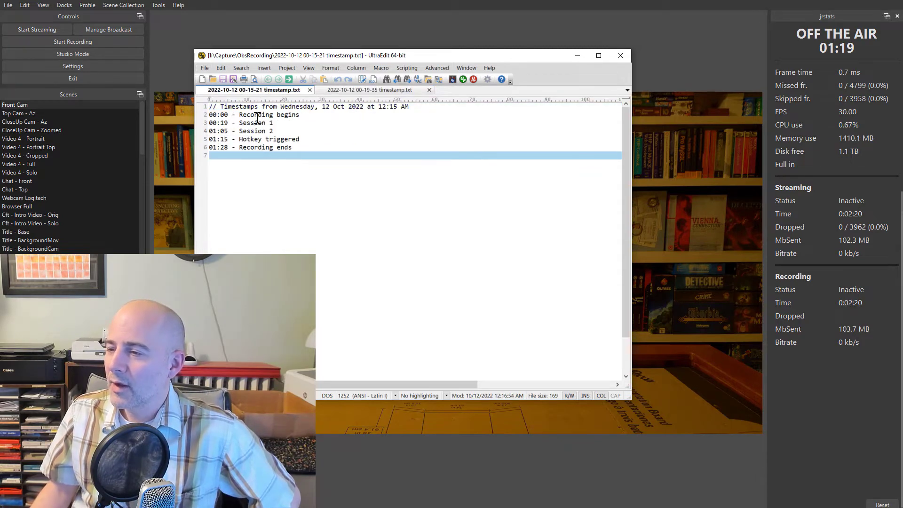
left_click(325, 90)
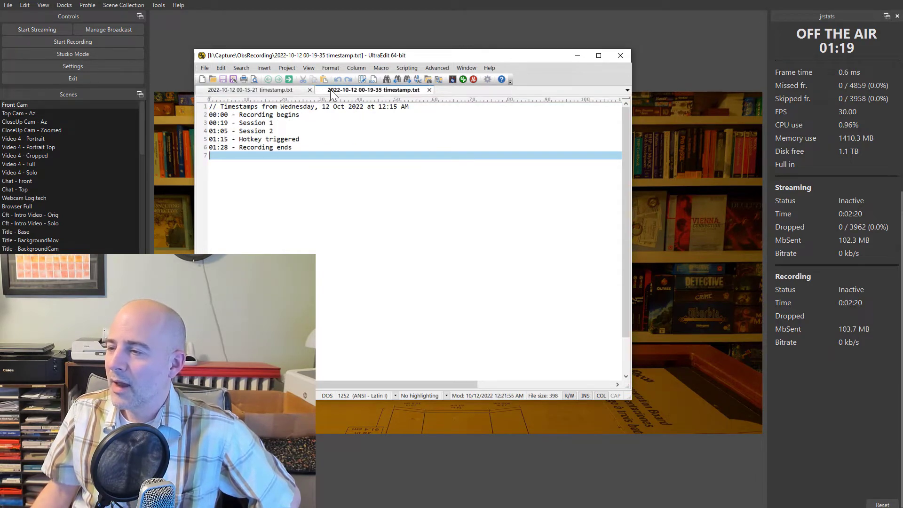
Step: Select the scene-switch entries from 00:28 onward, then the 00:00 begins lines, to review them
left_click(211, 123)
left_click(214, 137)
left_click_drag(211, 140, 345, 202)
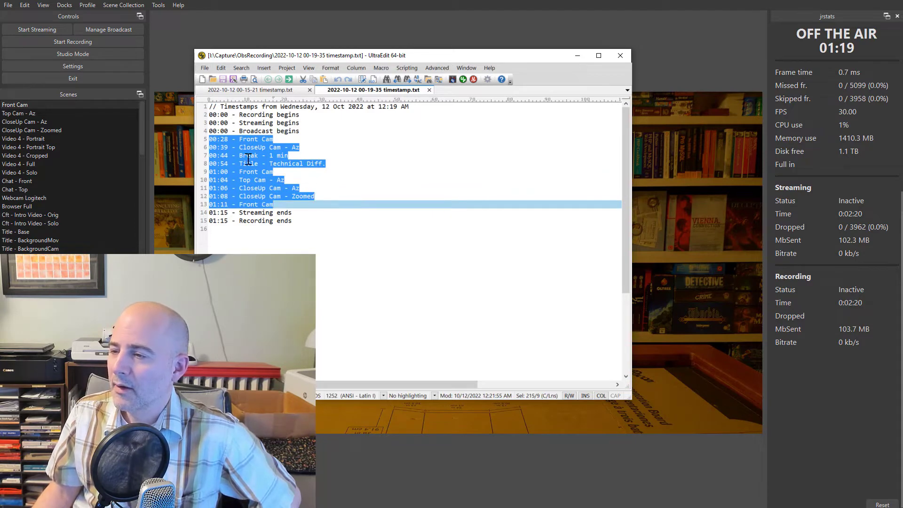
left_click(292, 115)
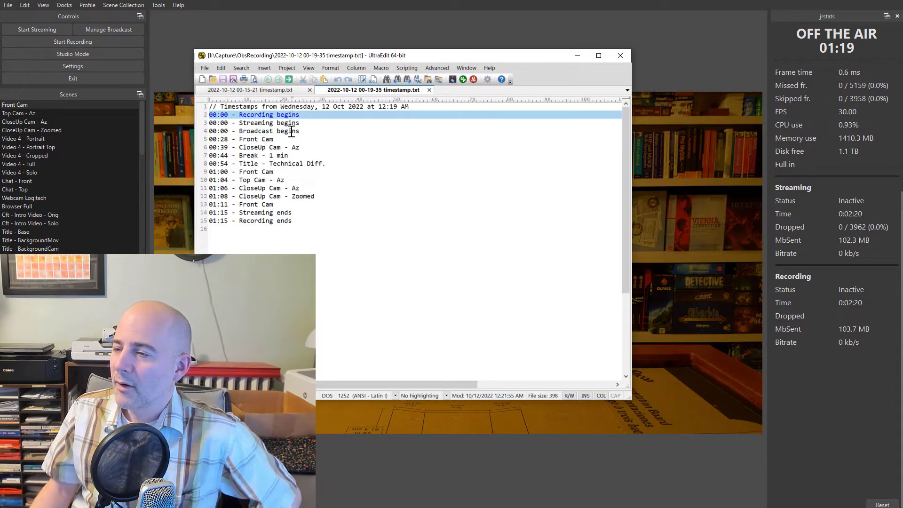
left_click_drag(314, 135, 212, 116)
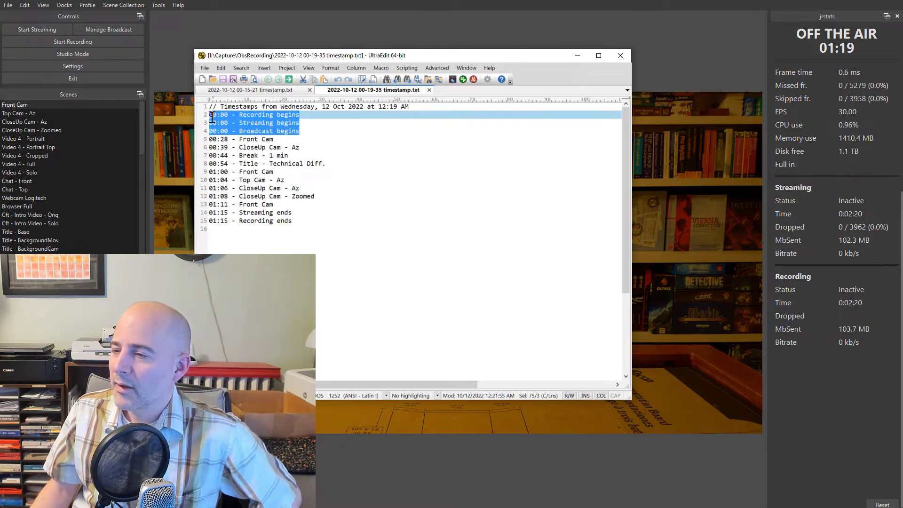
left_click(254, 118)
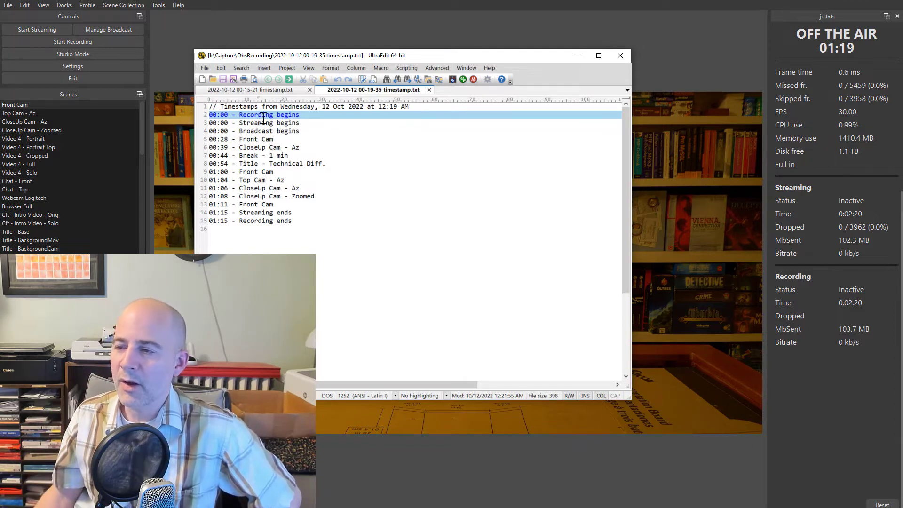
left_click_drag(228, 115, 208, 115)
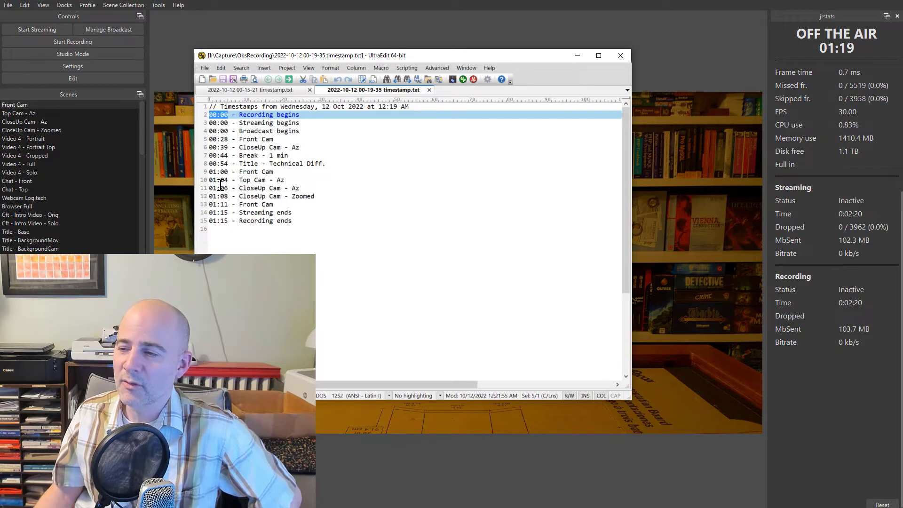
left_click(300, 115)
key("Return")
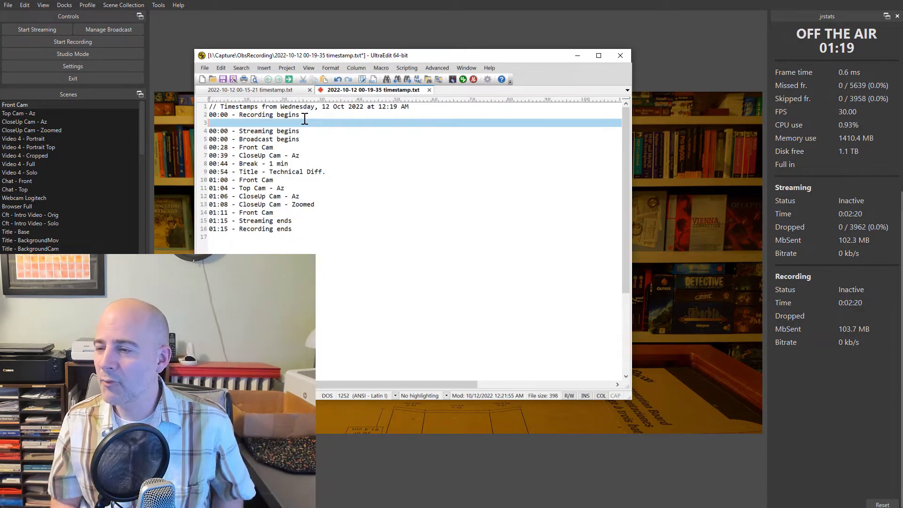
type("00:10 - Front camera")
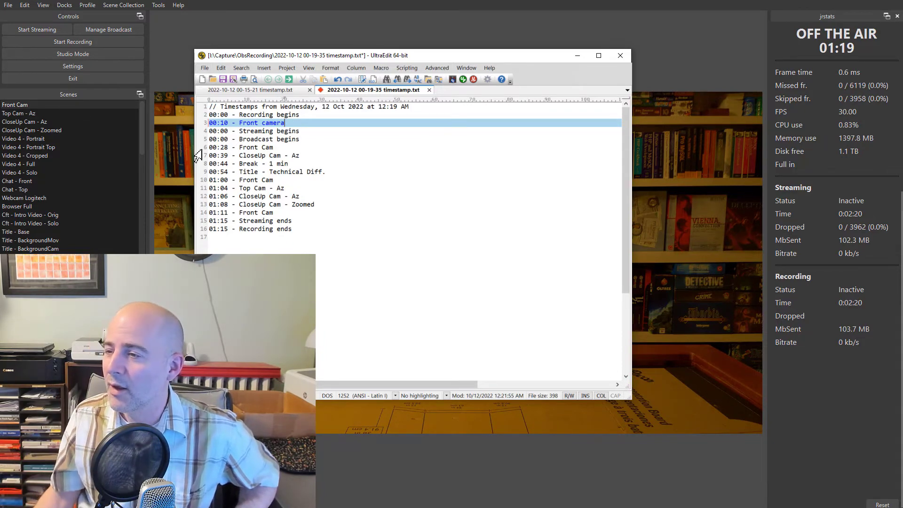
left_click_drag(289, 123, 193, 123)
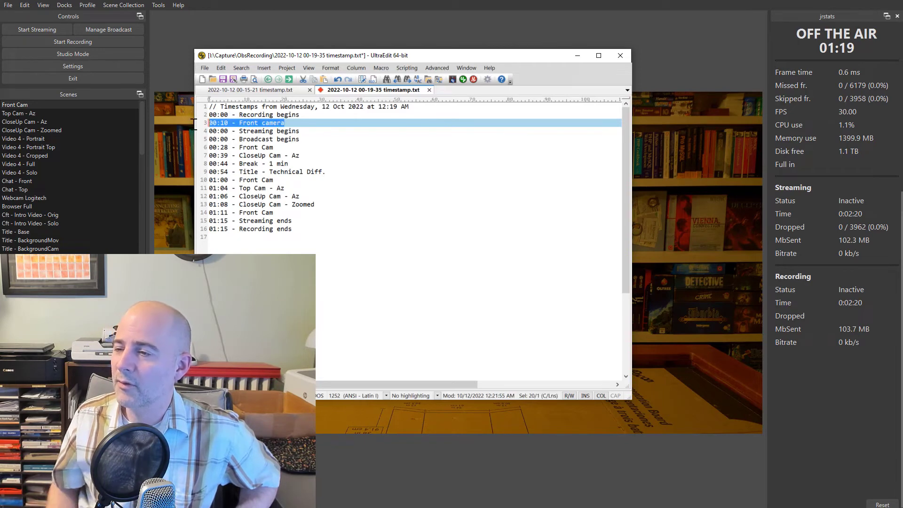
key("Delete")
key("Delete")
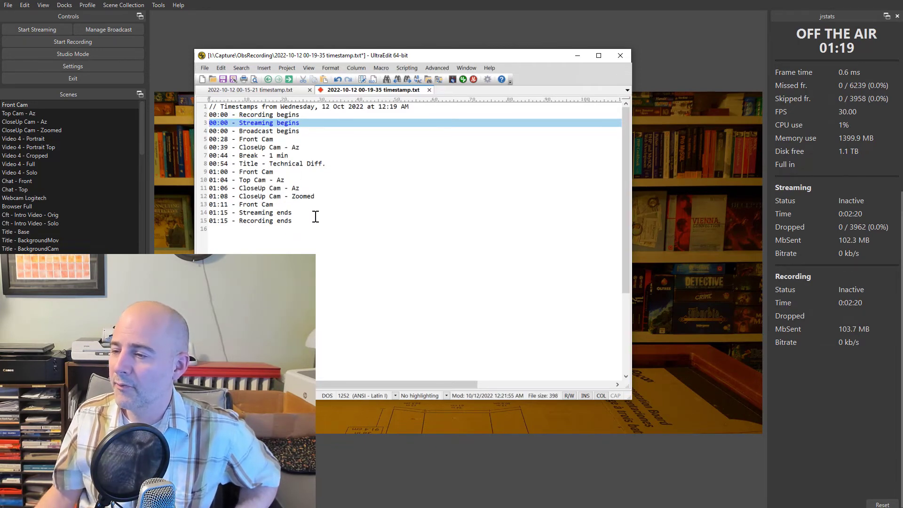
left_click_drag(333, 205, 185, 142)
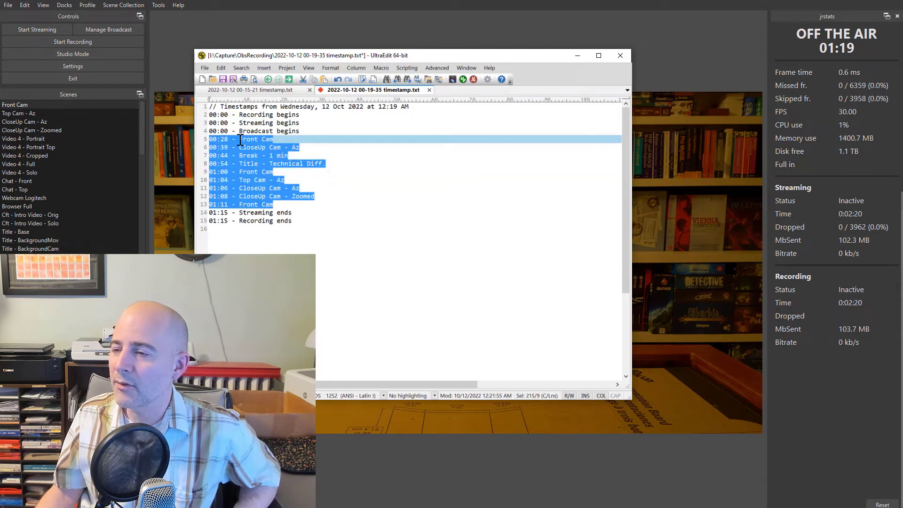
left_click(302, 135)
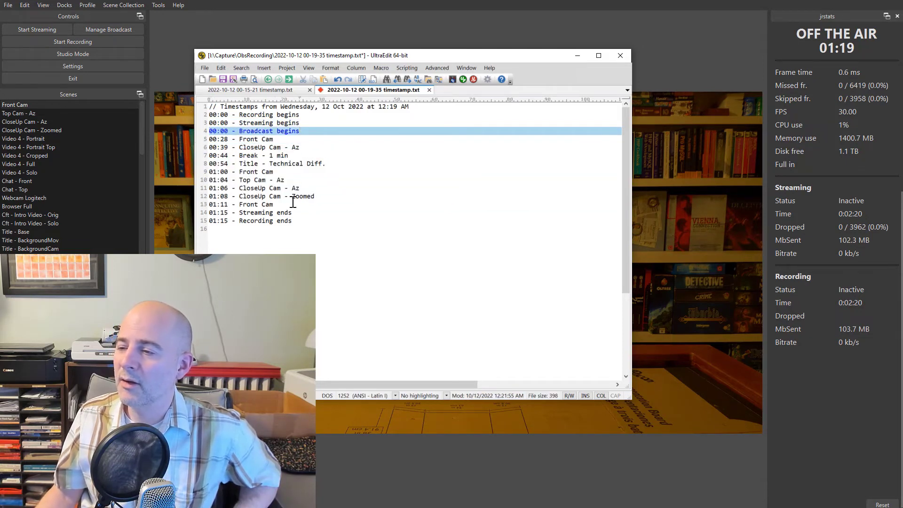
left_click_drag(293, 203, 200, 132)
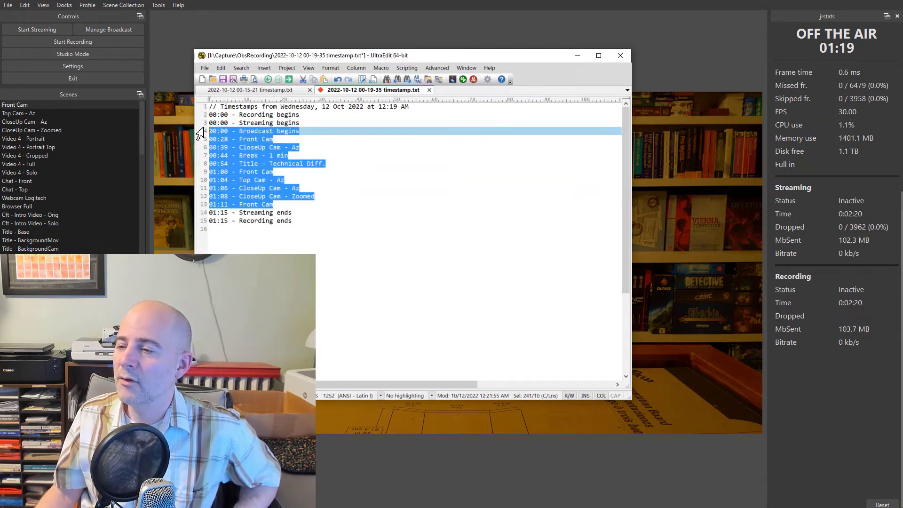
left_click(244, 139)
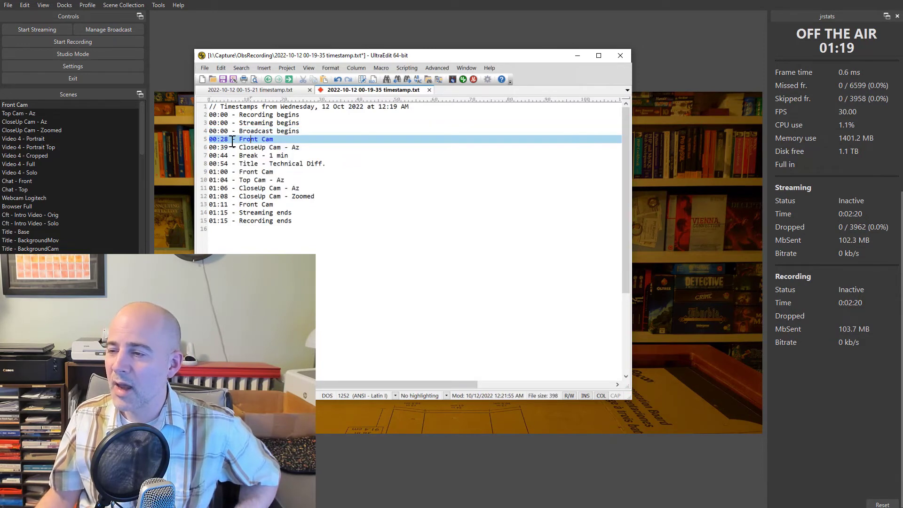